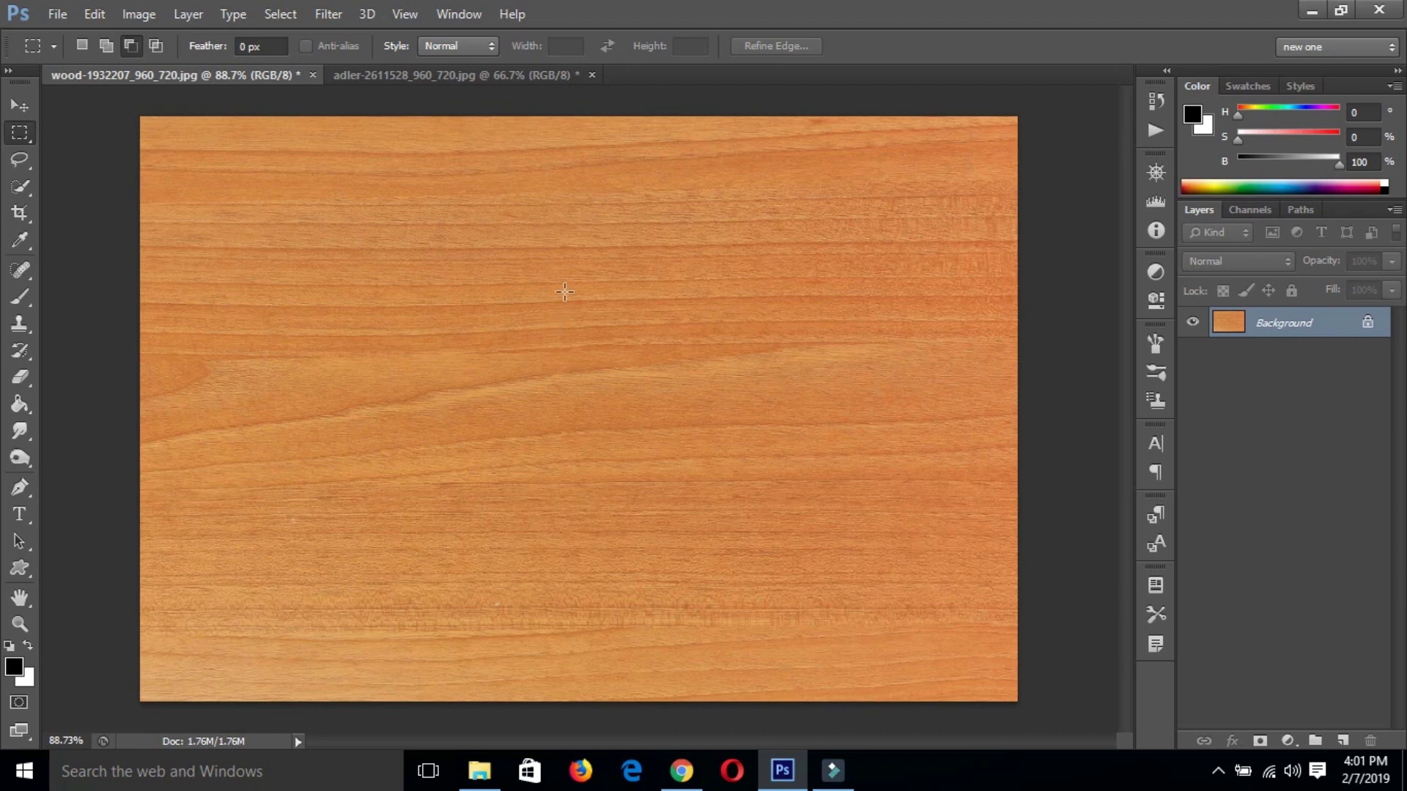
Drag the eagle photo from the adler document onto the wood canvas as Layer 1
{"action": "left_click", "coordinate": [457, 71]}
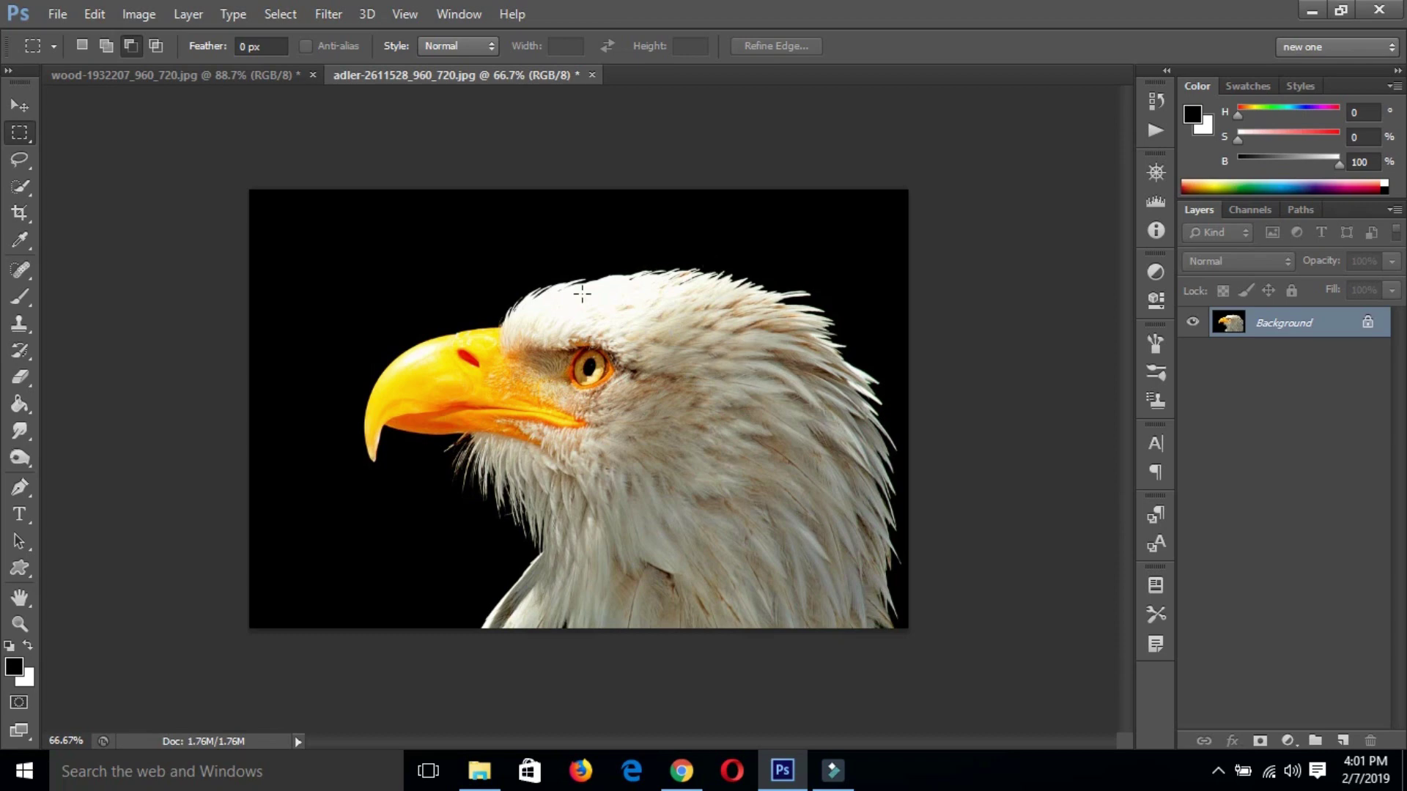
{"action": "left_click", "coordinate": [16, 108]}
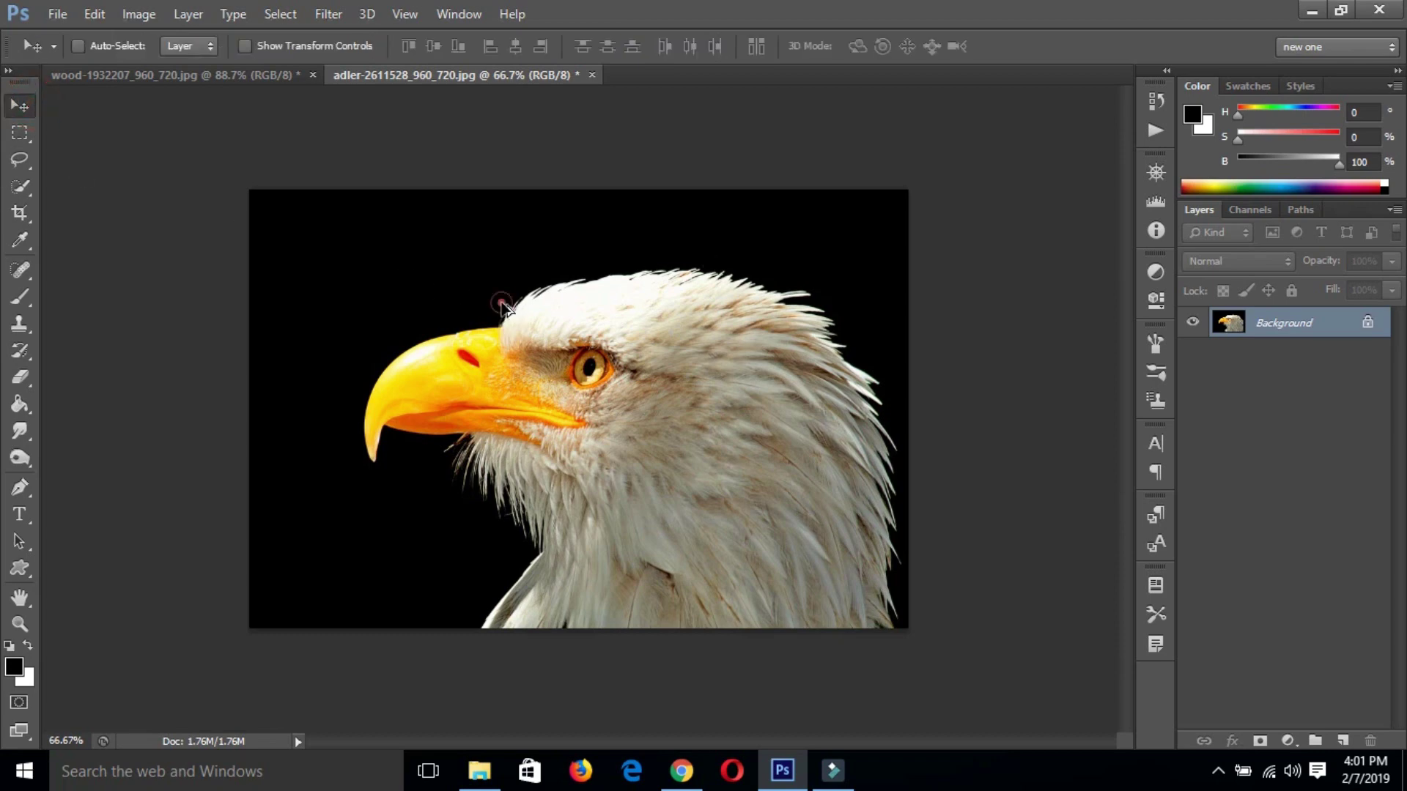
{"action": "left_click_drag", "start_coordinate": [502, 304], "coordinate": [277, 79]}
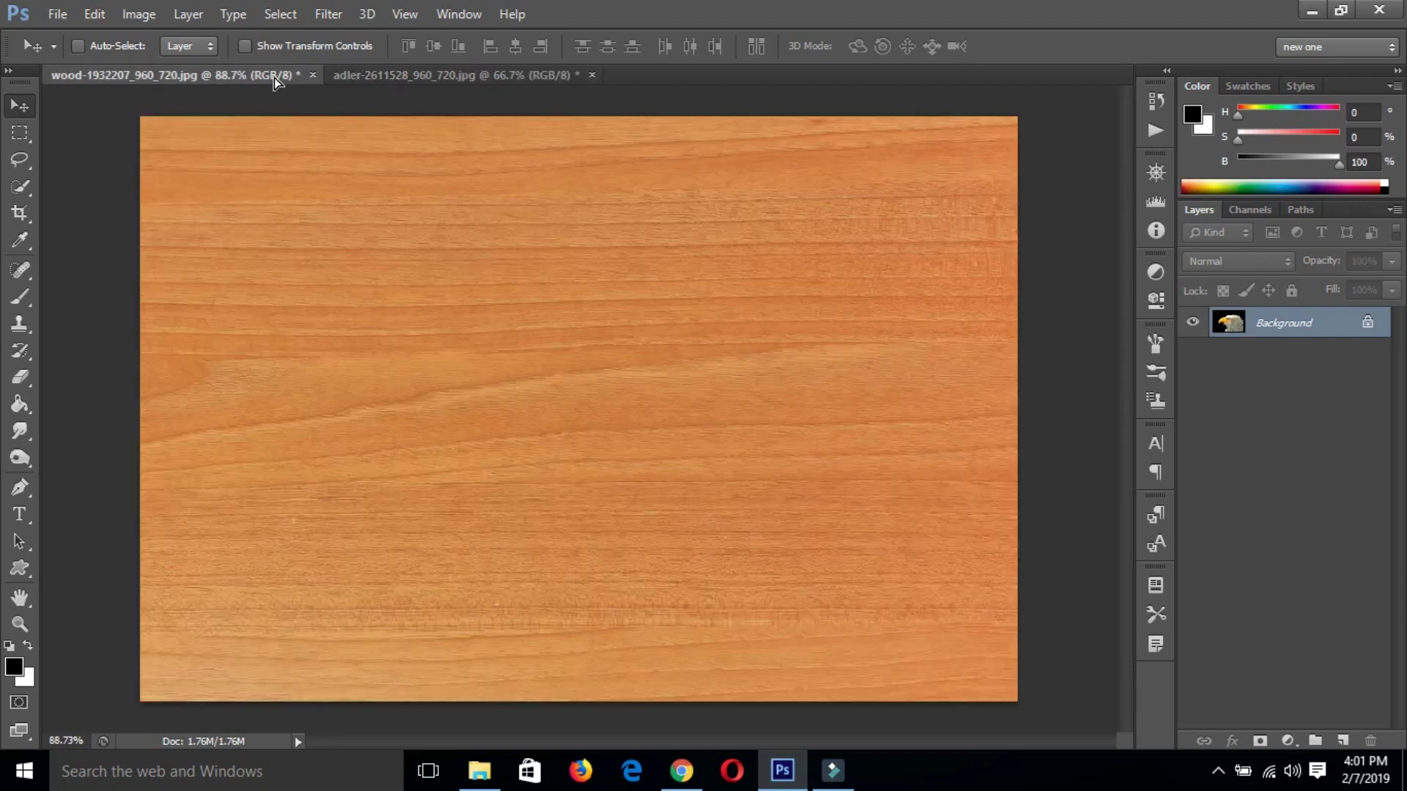
{"action": "left_click_drag", "start_coordinate": [277, 79], "coordinate": [337, 113]}
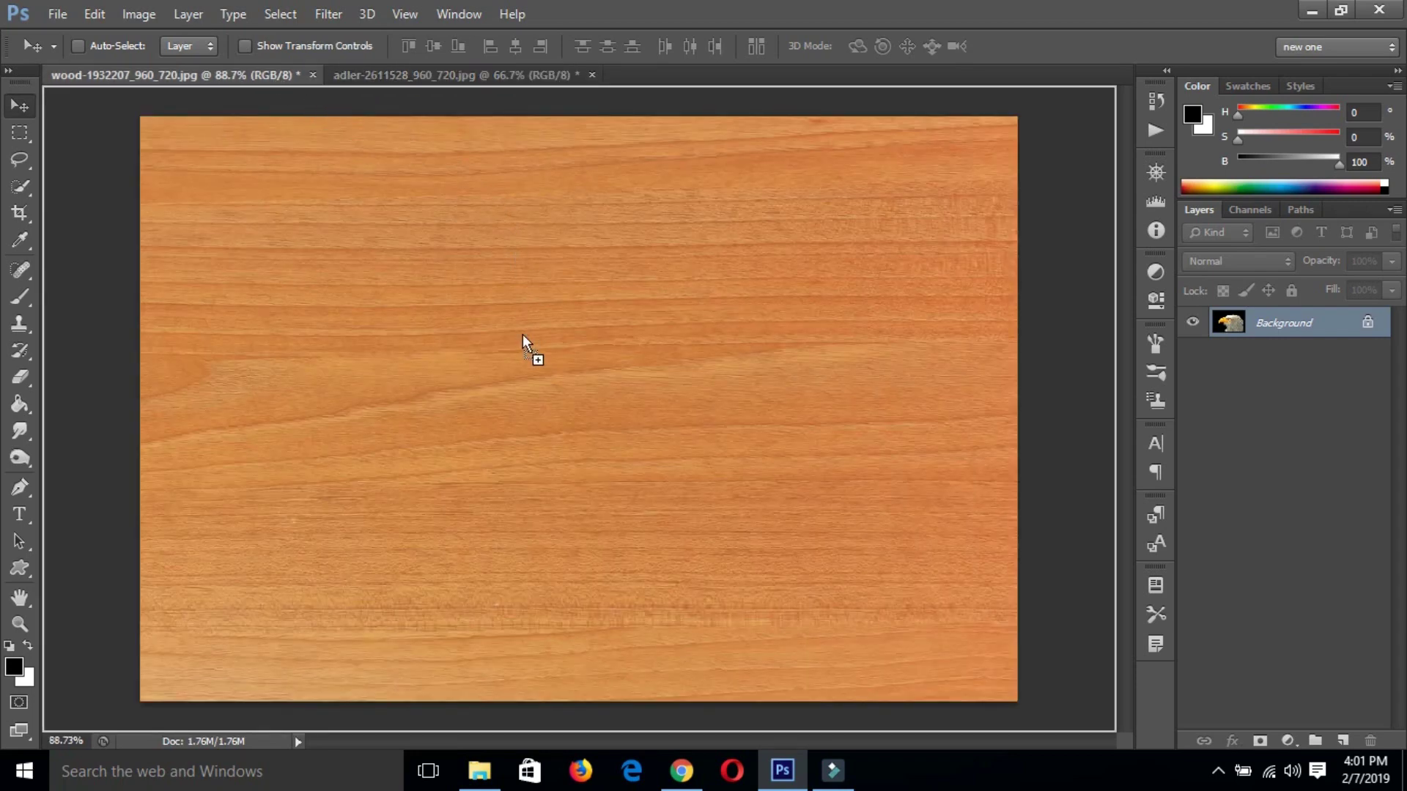
{"action": "left_click_drag", "start_coordinate": [525, 386], "coordinate": [523, 382]}
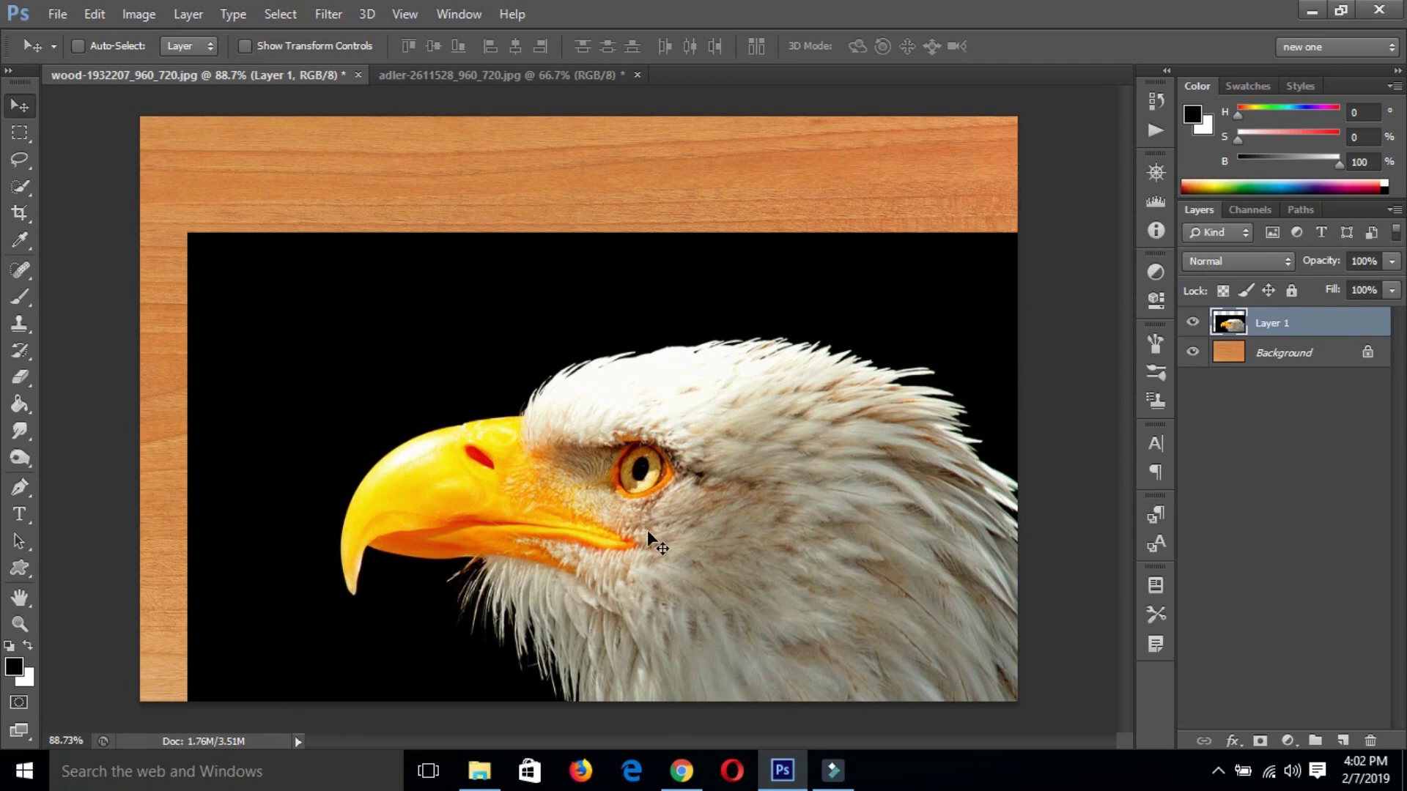
{"action": "key", "text": "ctrl+t"}
Scale the eagle to full canvas height, leaving thin wood strips at both sides, then duplicate it
{"action": "mouse_move", "coordinate": [614, 300]}
{"action": "left_mouse_down"}
{"action": "mouse_move", "coordinate": [573, 251]}
{"action": "mouse_move", "coordinate": [568, 183]}
{"action": "left_mouse_up"}
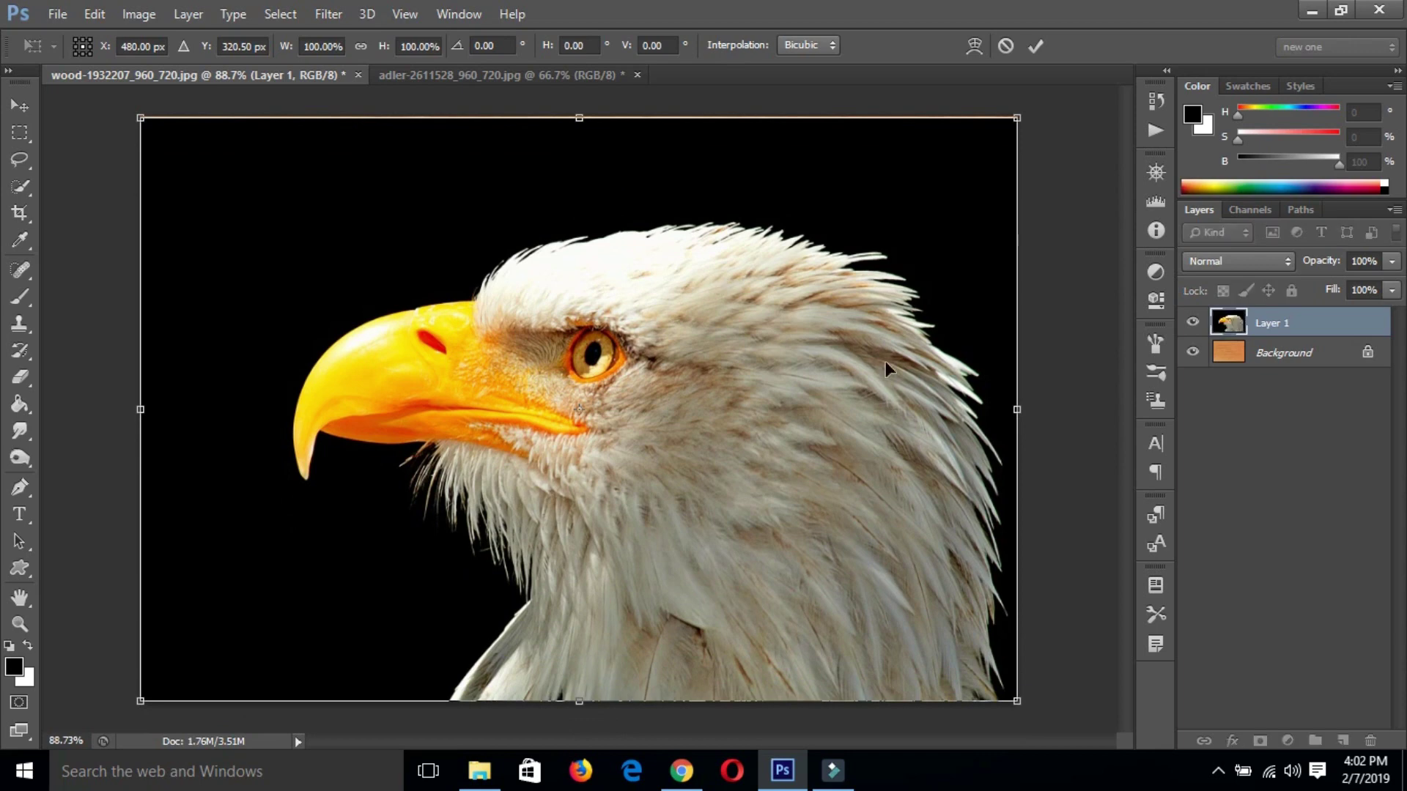
{"action": "left_click_drag", "start_coordinate": [1014, 407], "coordinate": [926, 409]}
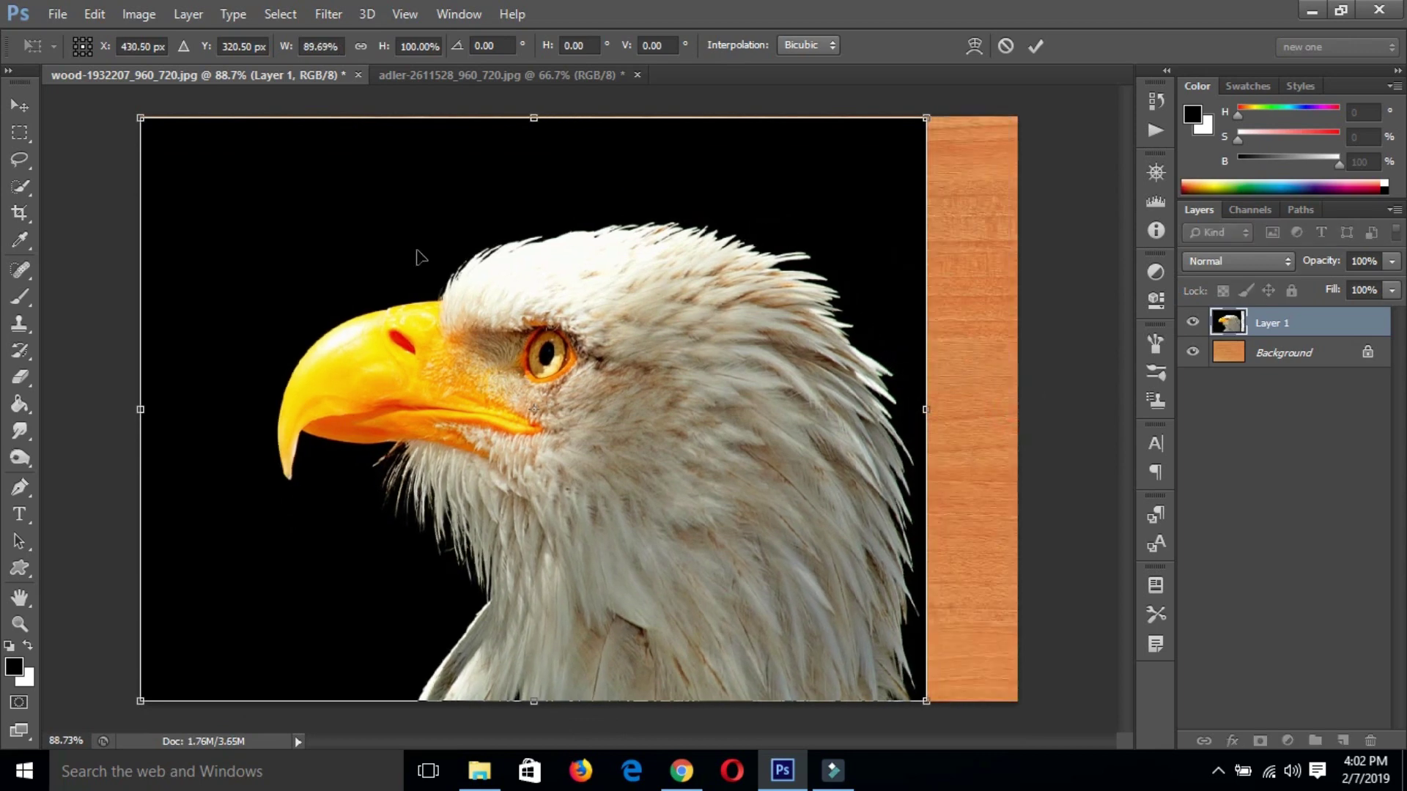
{"action": "left_click_drag", "start_coordinate": [527, 117], "coordinate": [527, 128]}
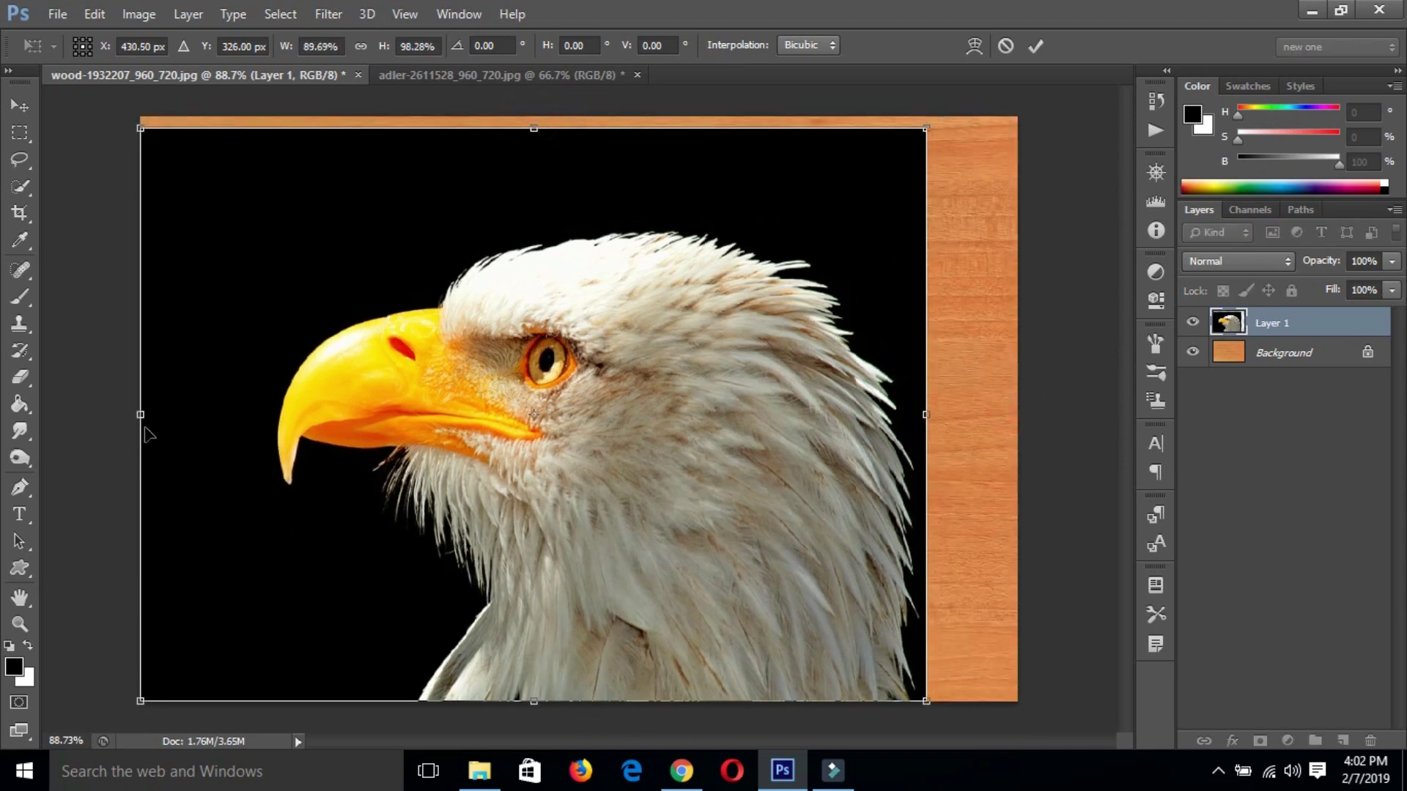
{"action": "left_click_drag", "start_coordinate": [142, 419], "coordinate": [220, 425]}
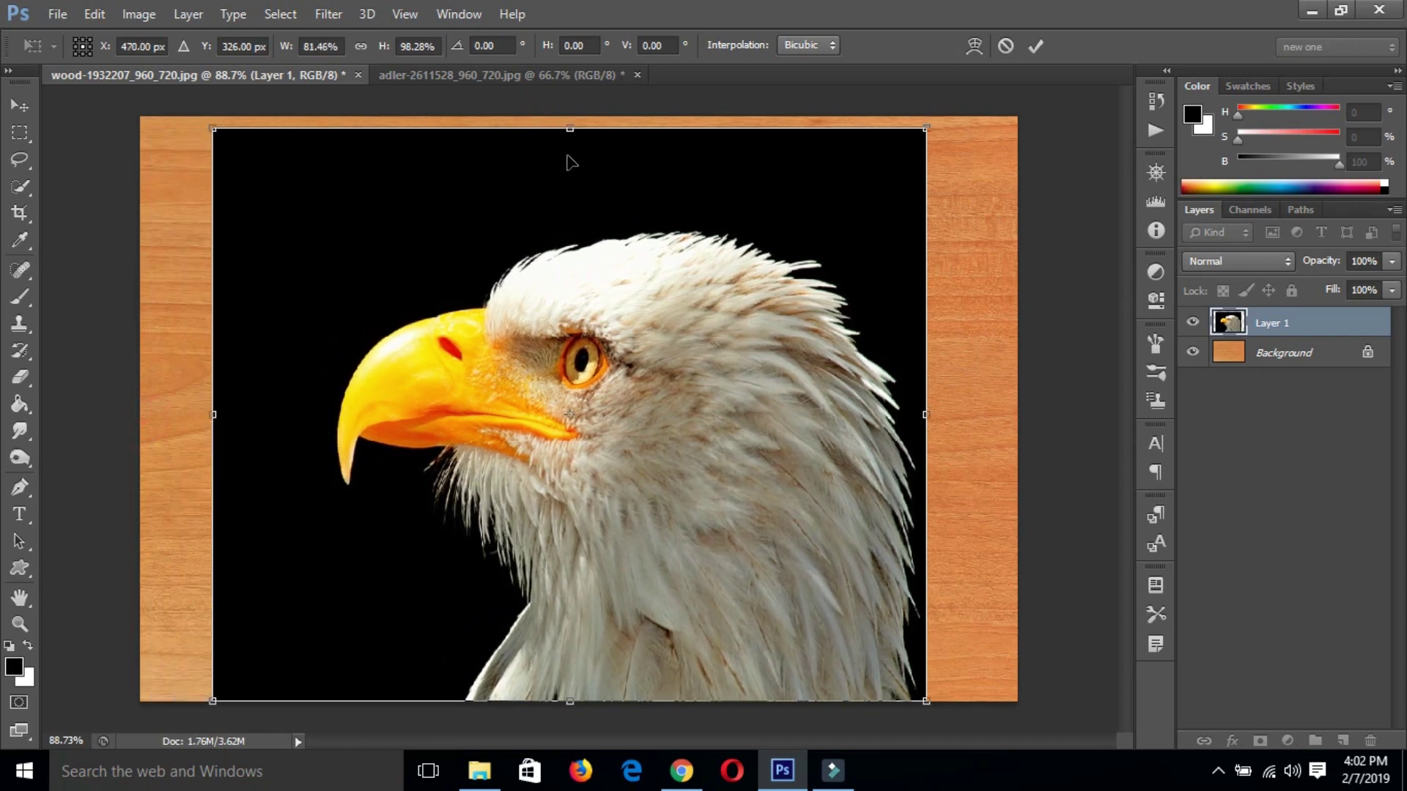
{"action": "left_click_drag", "start_coordinate": [572, 135], "coordinate": [570, 125]}
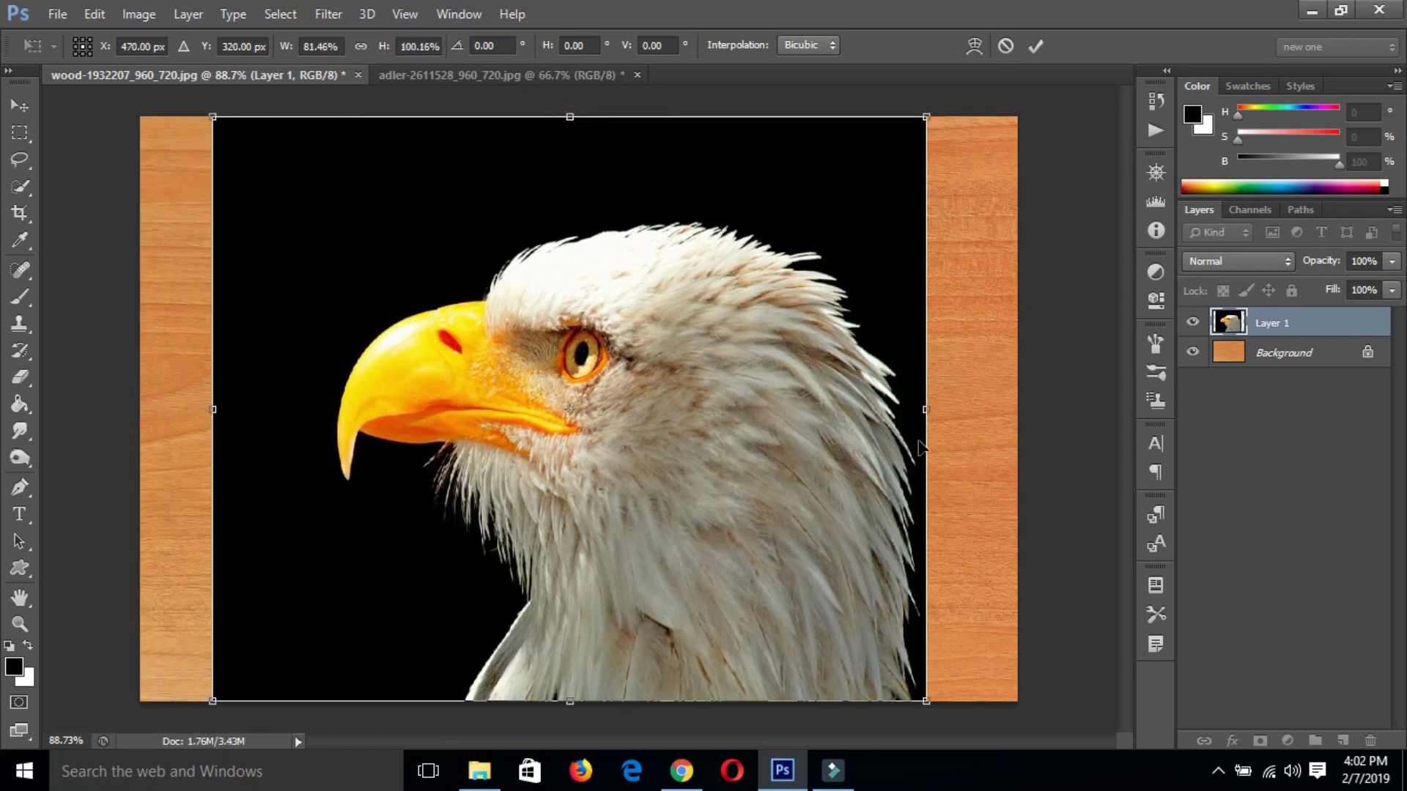
{"action": "left_click_drag", "start_coordinate": [922, 413], "coordinate": [934, 410]}
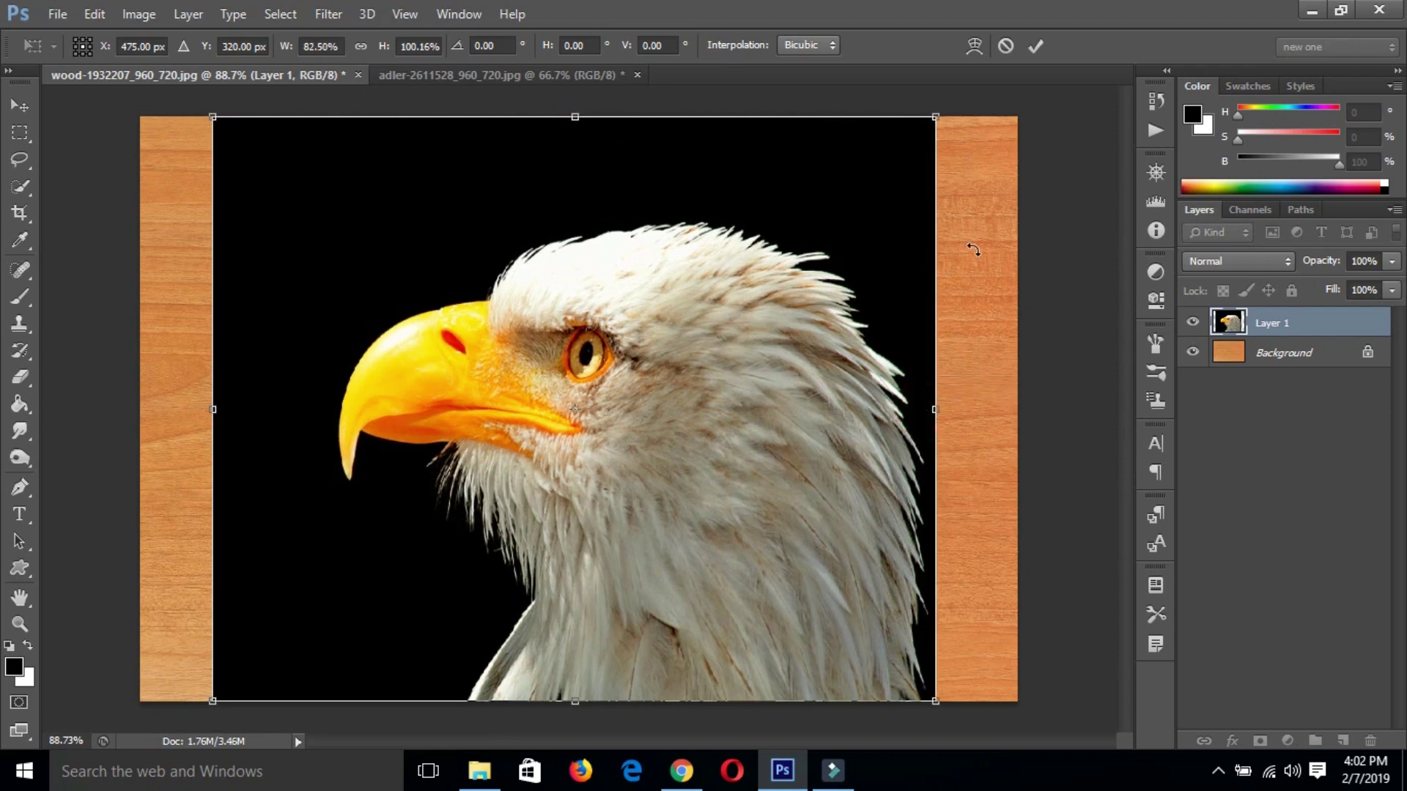
{"action": "left_click", "coordinate": [1032, 41]}
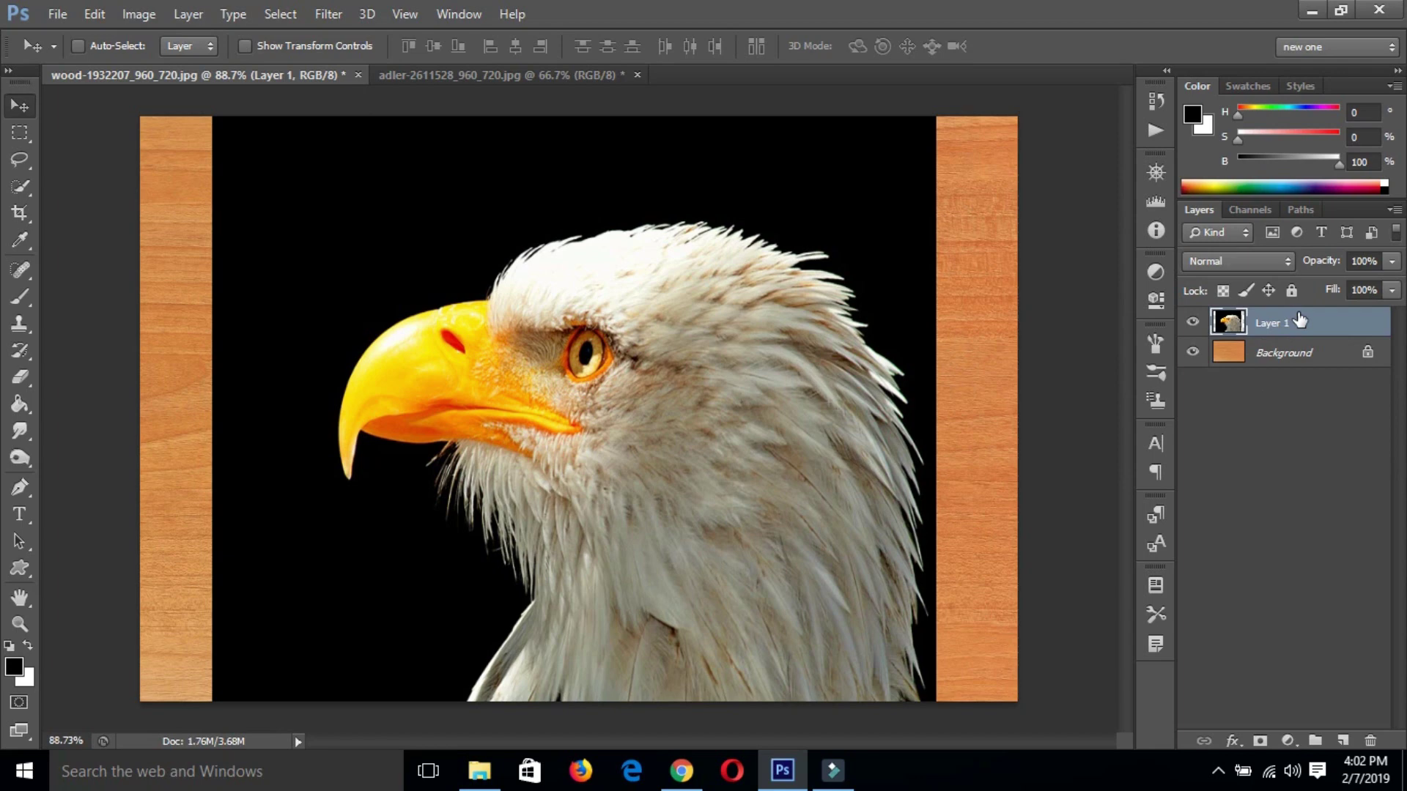
{"action": "key", "text": "ctrl+j"}
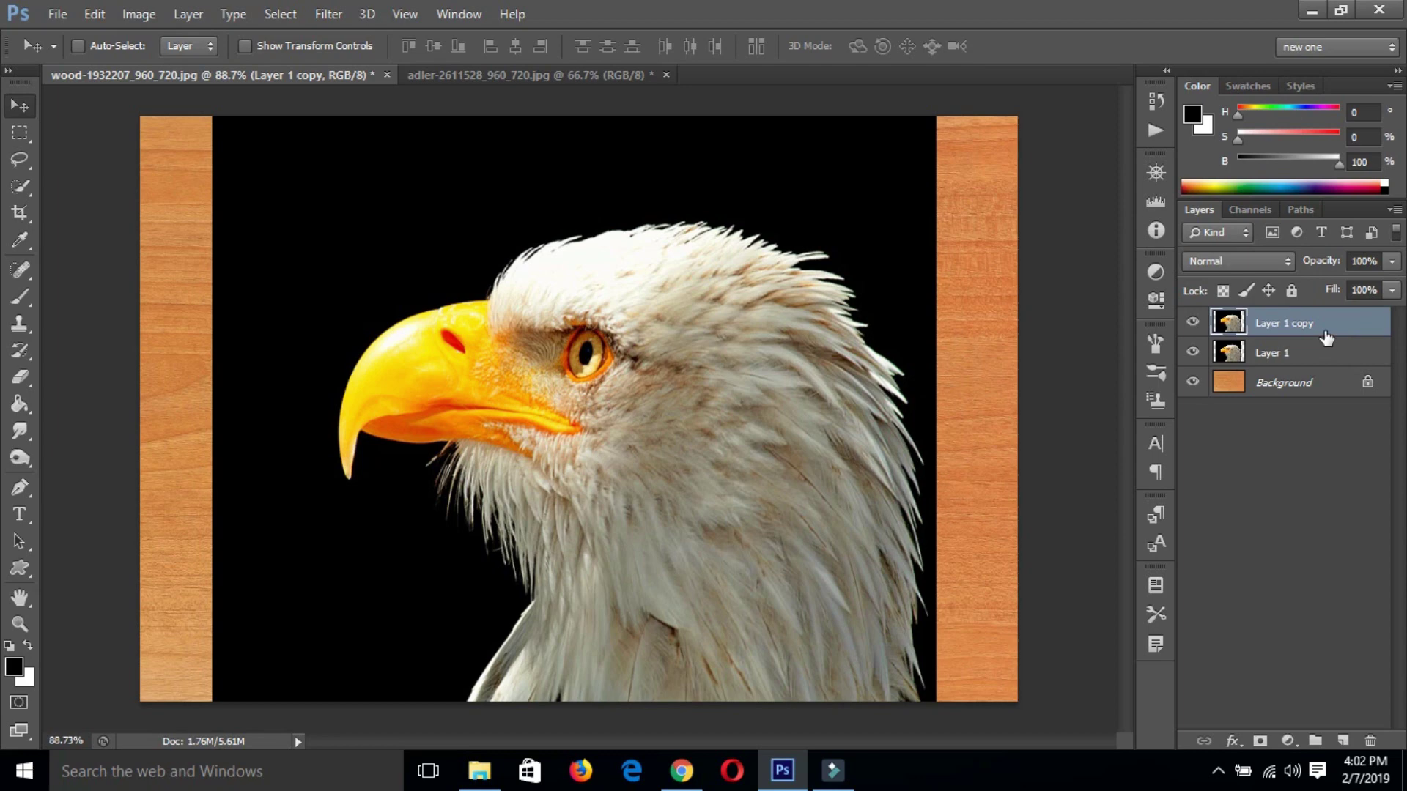
Duplicate the eagle layer again to create Layer 1 copy 2
{"action": "key", "text": "ctrl+j"}
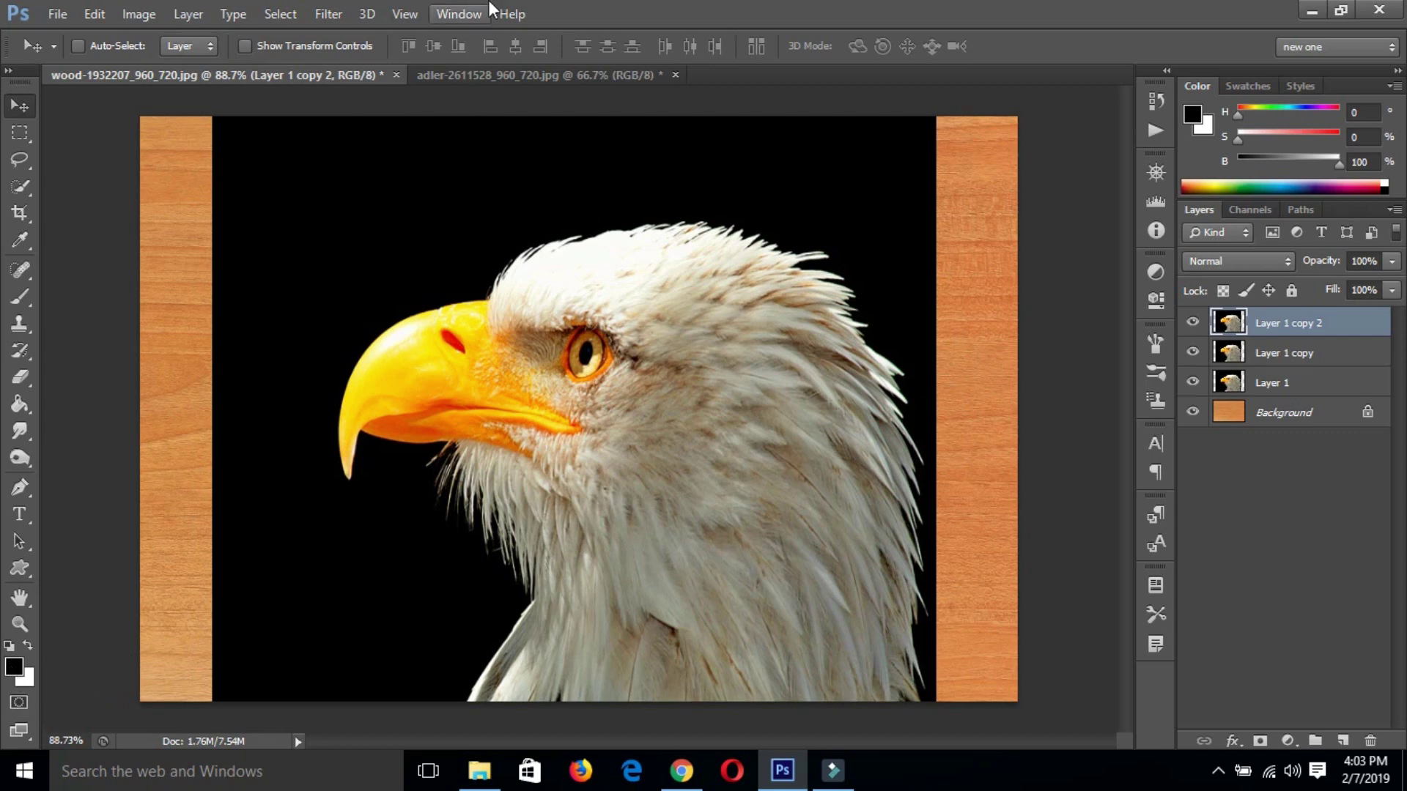
Apply the Filter Gallery Photocopy sketch to Layer 1 copy 2 at Detail 24, Darkness 50
{"action": "left_click", "coordinate": [332, 13]}
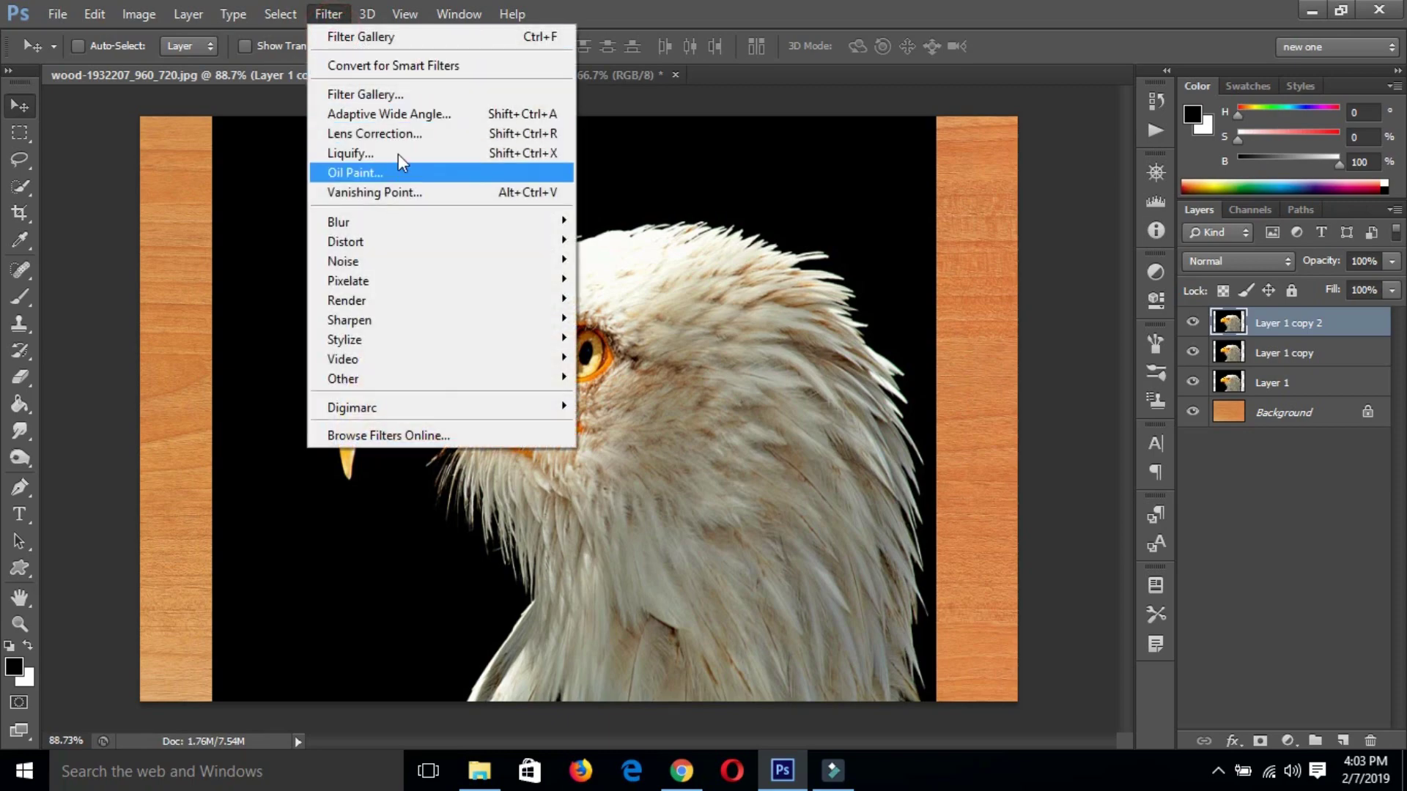
{"action": "left_click", "coordinate": [437, 97]}
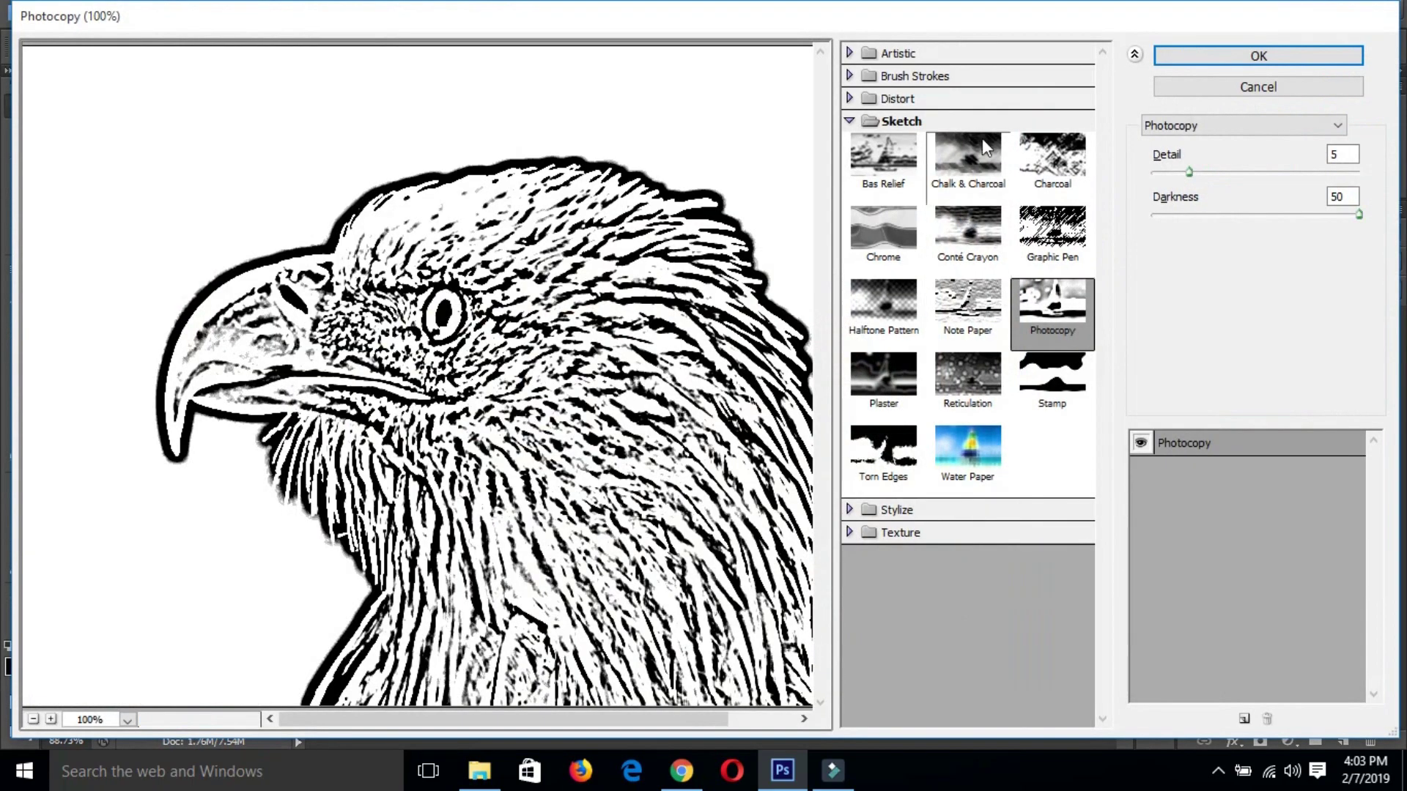
{"action": "left_click", "coordinate": [1041, 320]}
{"action": "left_click", "coordinate": [1188, 172]}
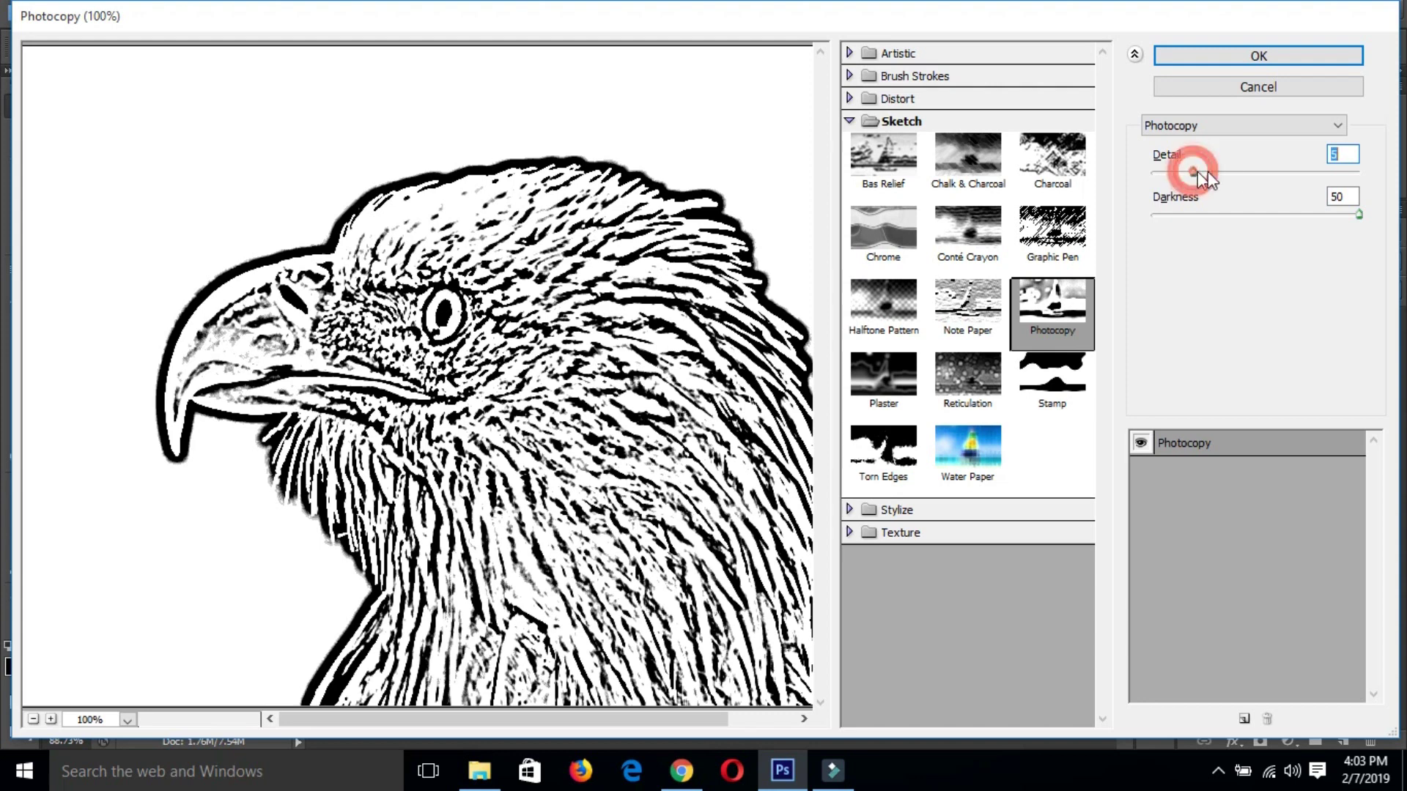
{"action": "left_click_drag", "start_coordinate": [1193, 170], "coordinate": [1363, 171]}
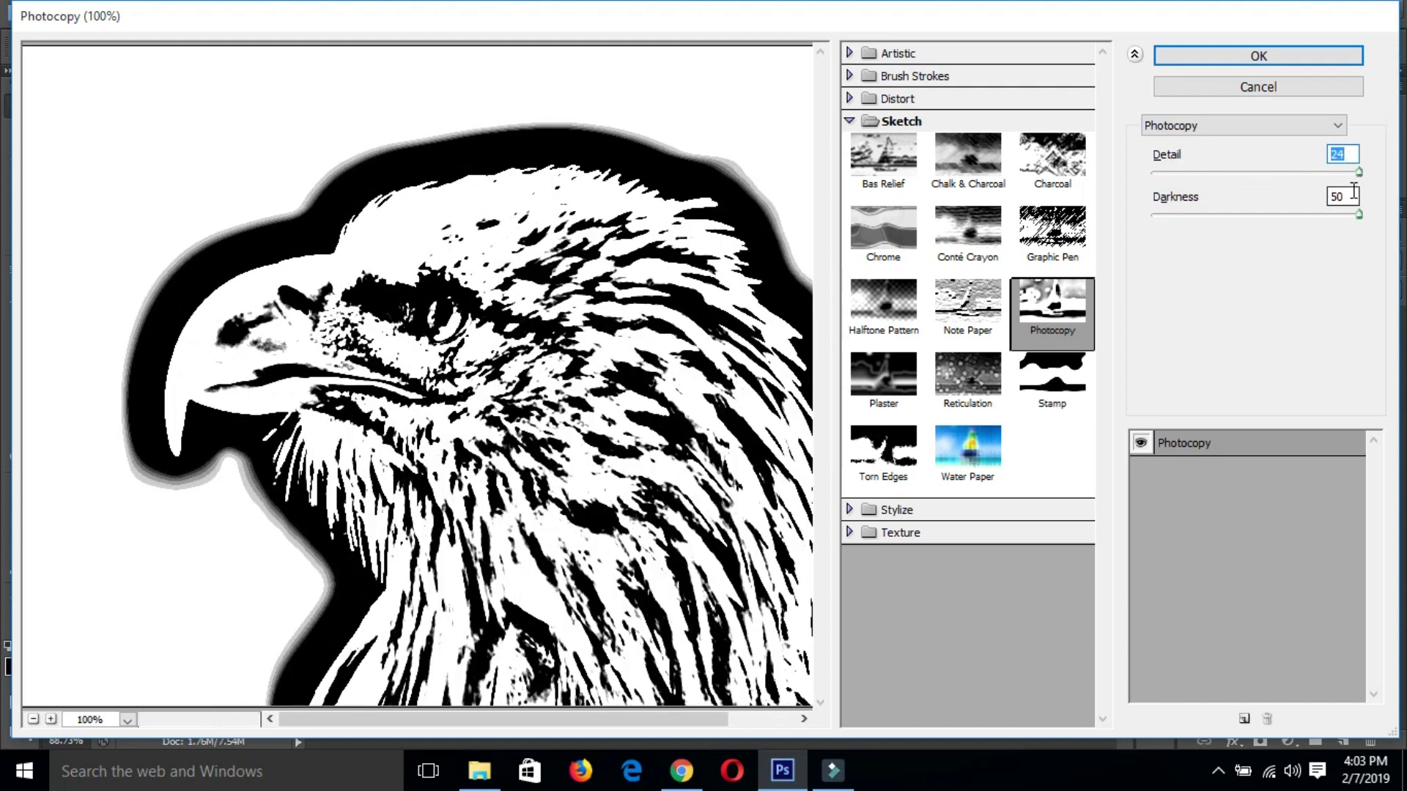
{"action": "left_click", "coordinate": [1258, 57]}
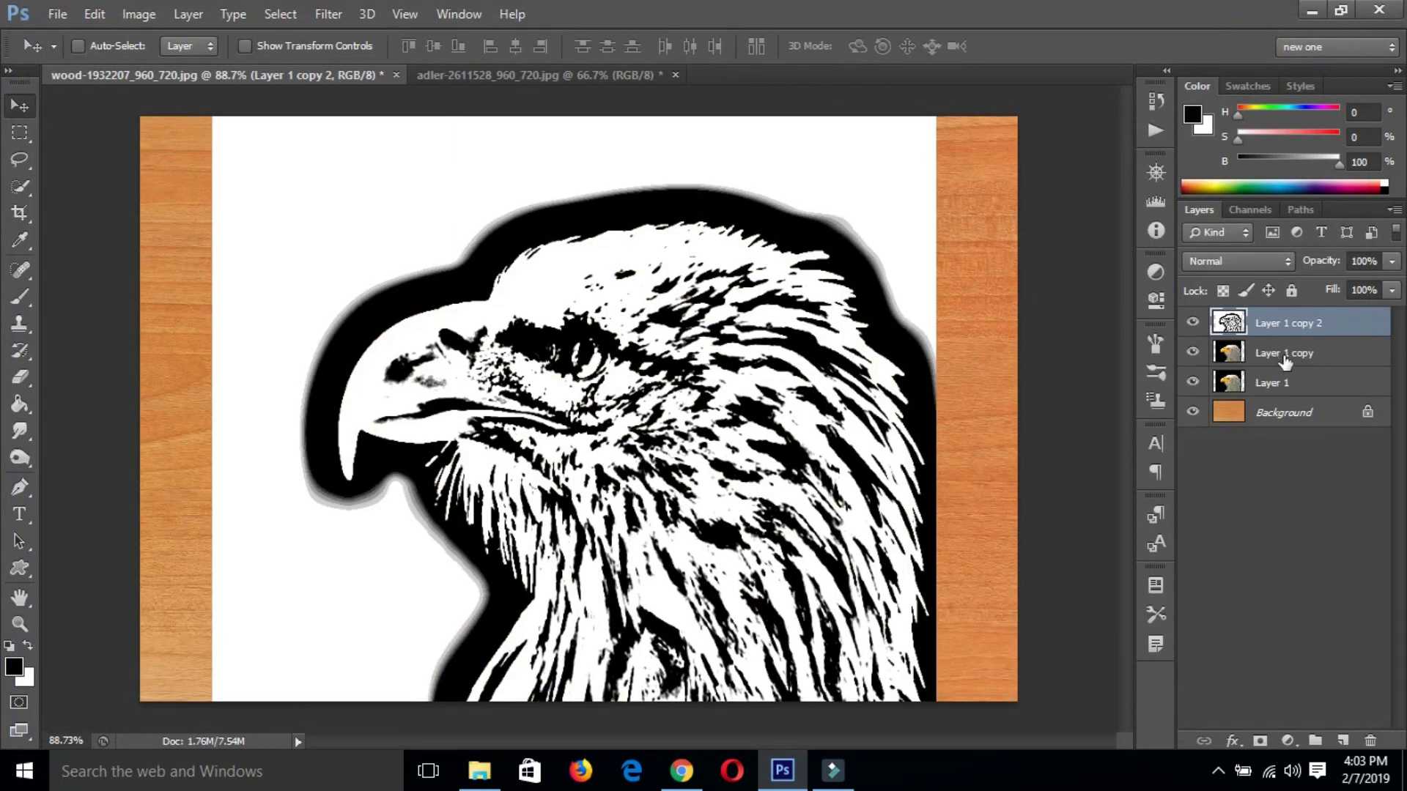
{"action": "left_click", "coordinate": [1285, 361]}
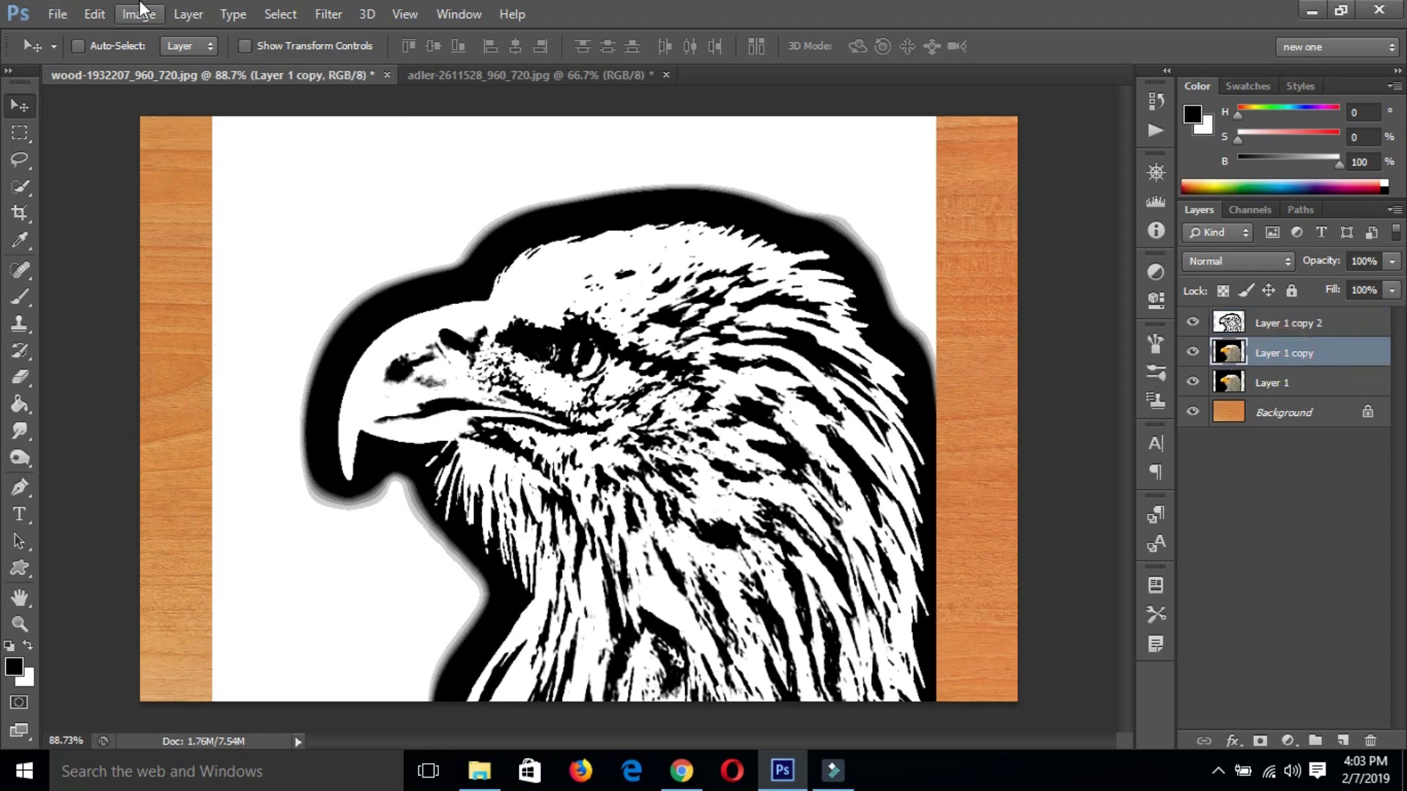
Apply the Photocopy sketch filter to Layer 1 copy at Detail 6, Darkness 50
{"action": "left_click", "coordinate": [328, 14]}
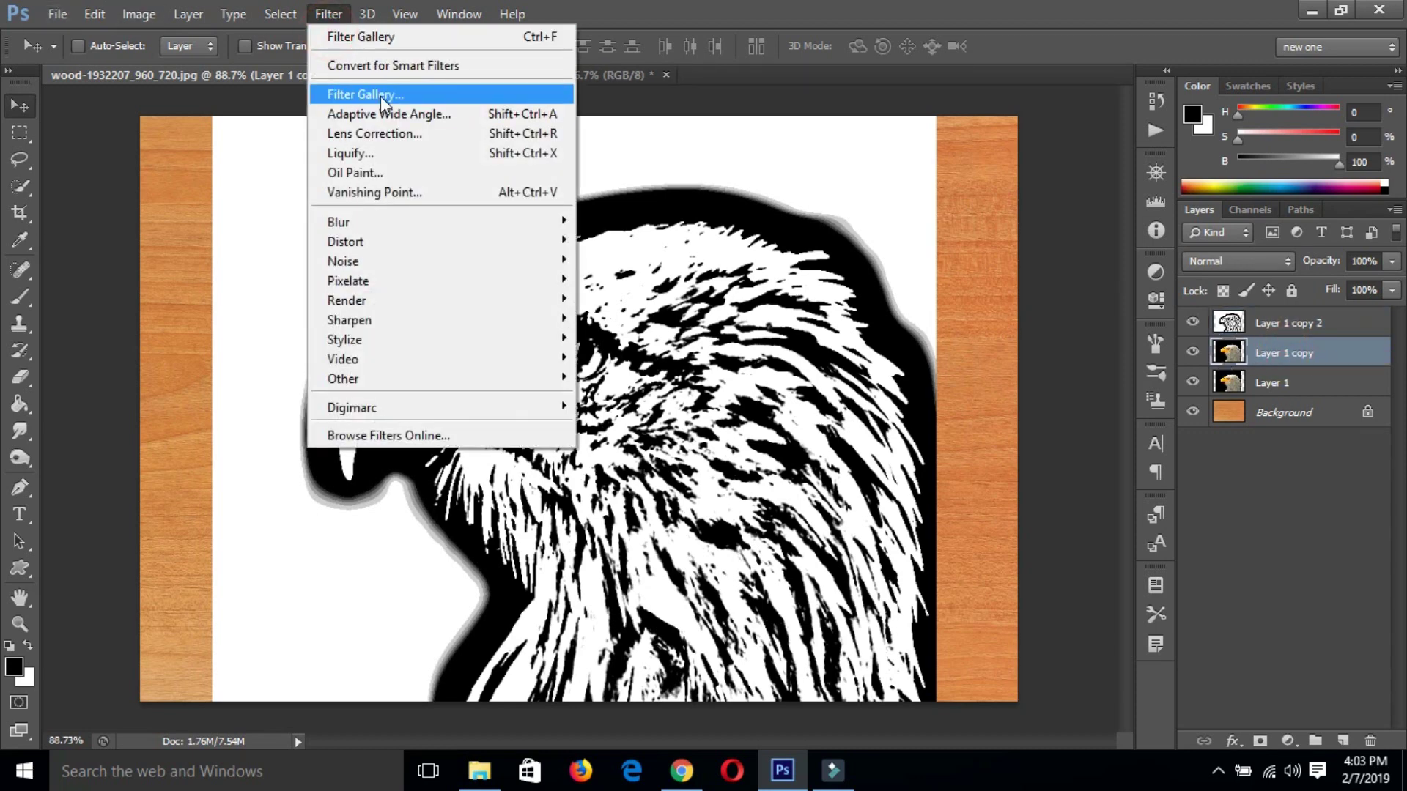
{"action": "left_click", "coordinate": [380, 95]}
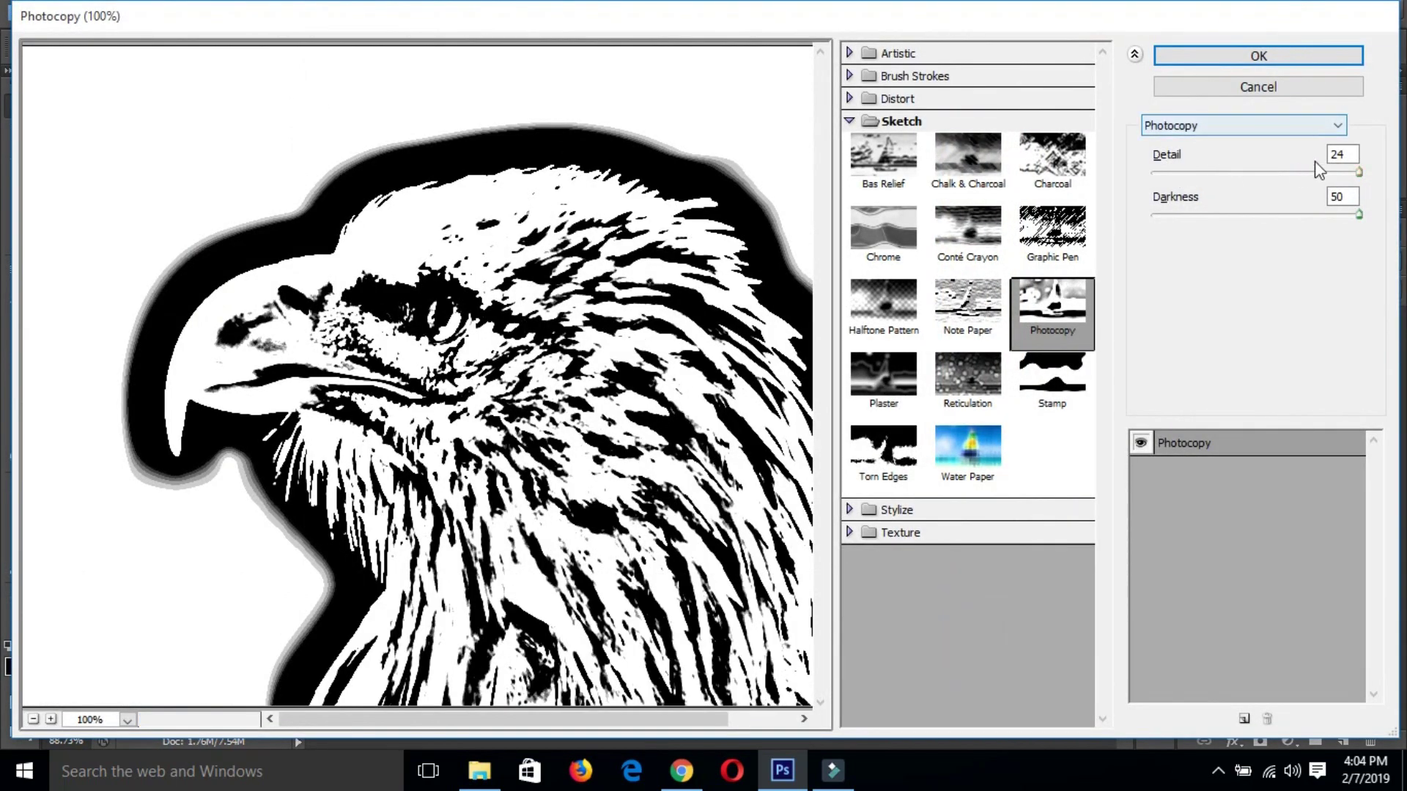
{"action": "mouse_move", "coordinate": [1358, 173]}
{"action": "left_mouse_down"}
{"action": "mouse_move", "coordinate": [1202, 173]}
{"action": "mouse_move", "coordinate": [1199, 188]}
{"action": "left_mouse_up"}
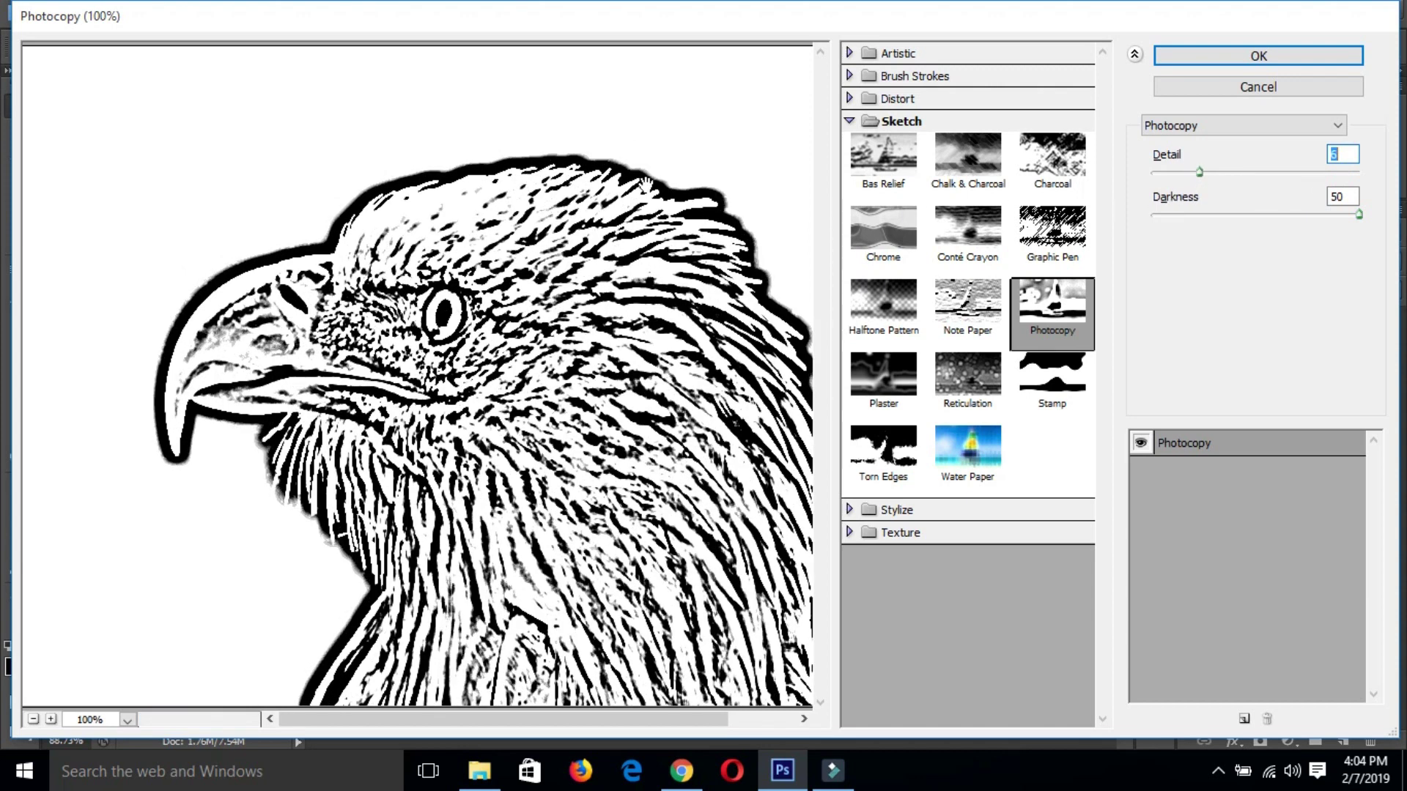
{"action": "left_click", "coordinate": [1256, 178]}
{"action": "left_click", "coordinate": [1338, 154]}
{"action": "left_click", "coordinate": [1266, 56]}
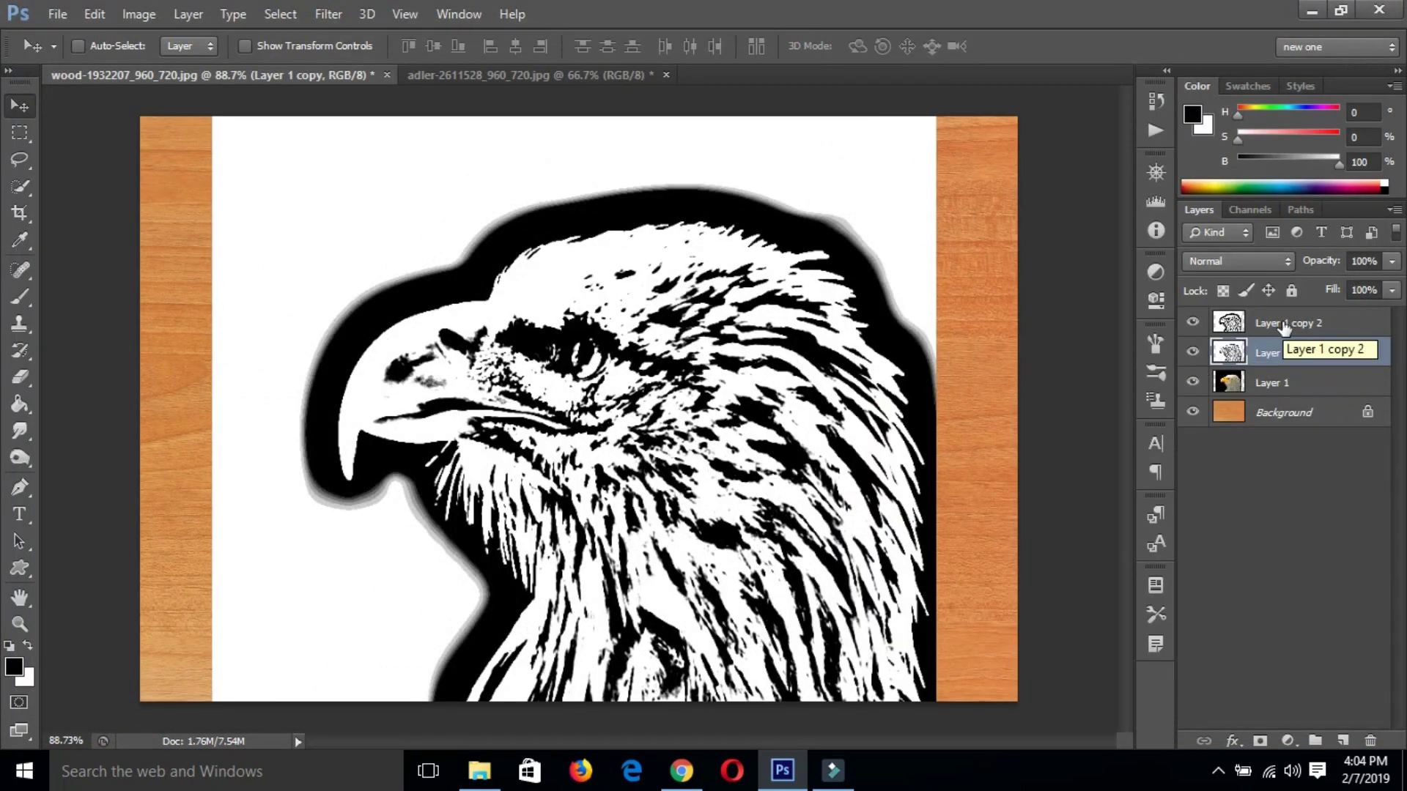
{"action": "left_click", "coordinate": [1283, 324]}
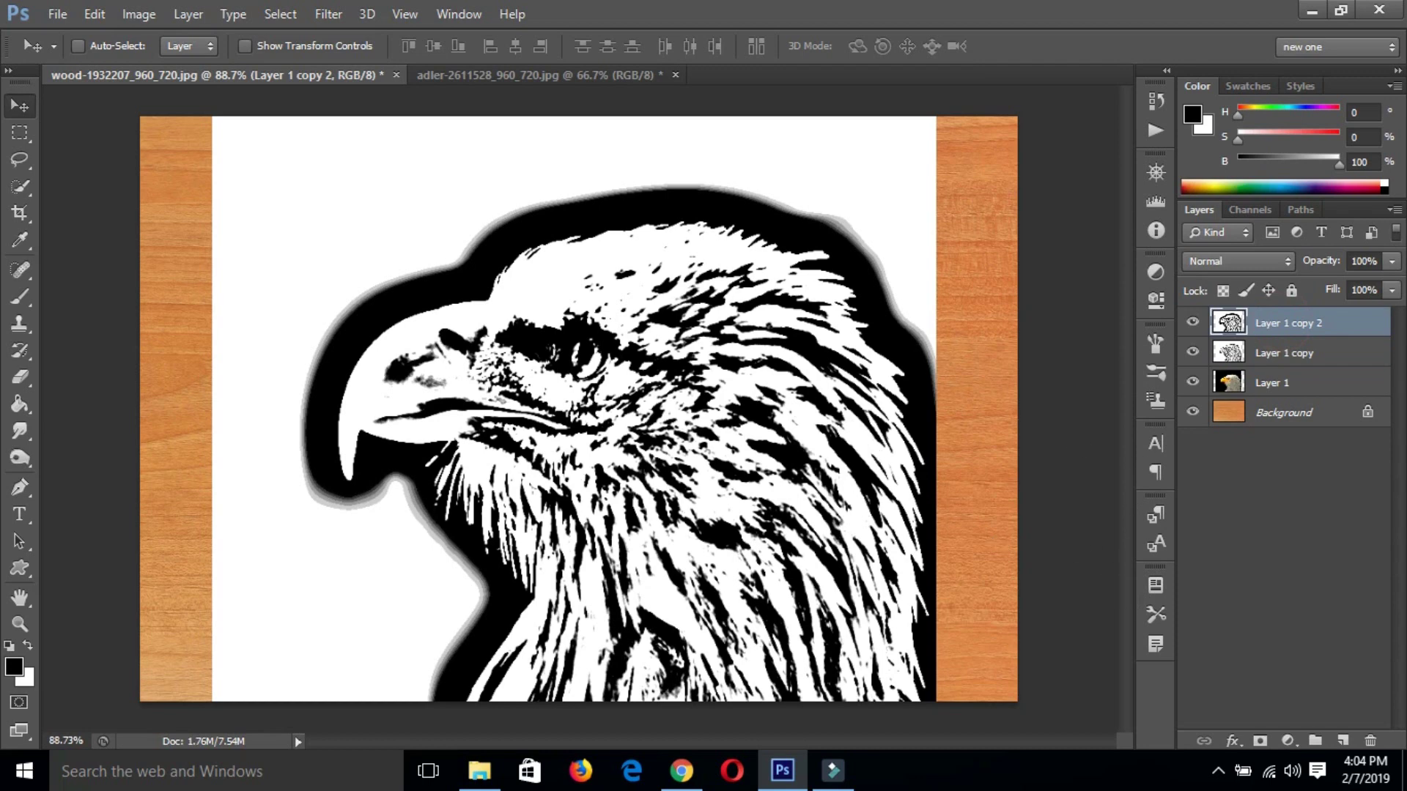
Add a layer mask to Layer 1 copy 2 and set up a 40 px, 100% hardness brush
{"action": "left_click", "coordinate": [1260, 741]}
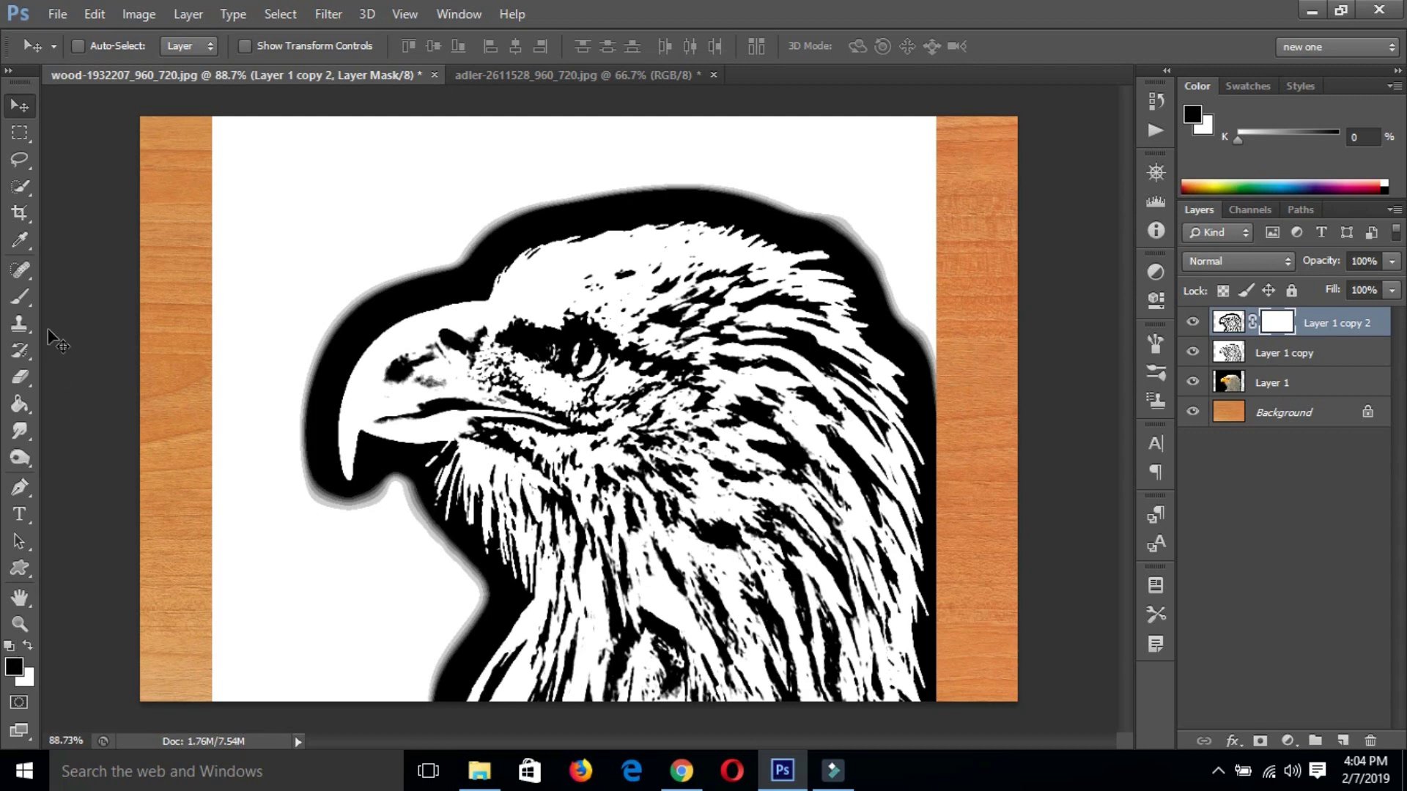
{"action": "left_click", "coordinate": [21, 298]}
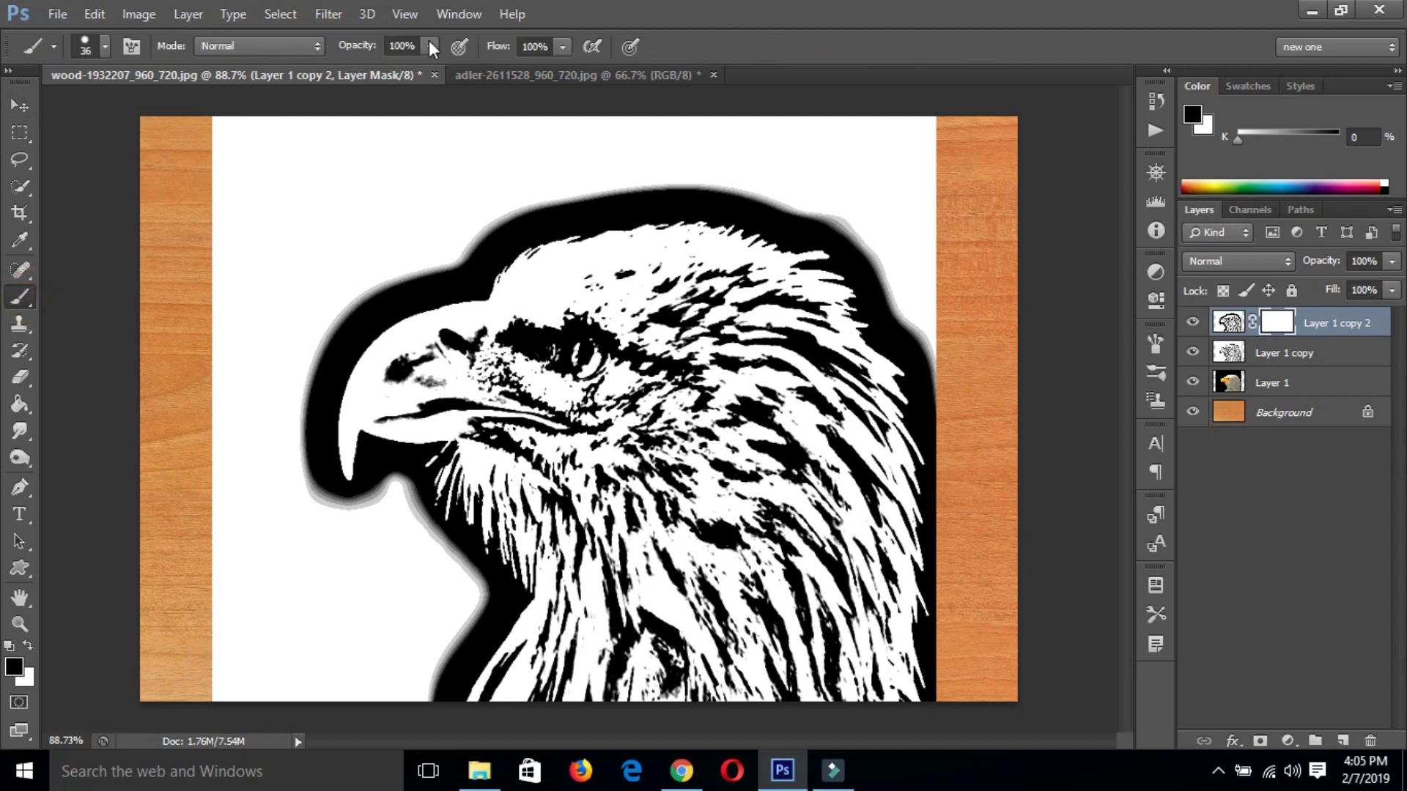
{"action": "left_click", "coordinate": [104, 46]}
{"action": "double_click", "coordinate": [197, 88]}
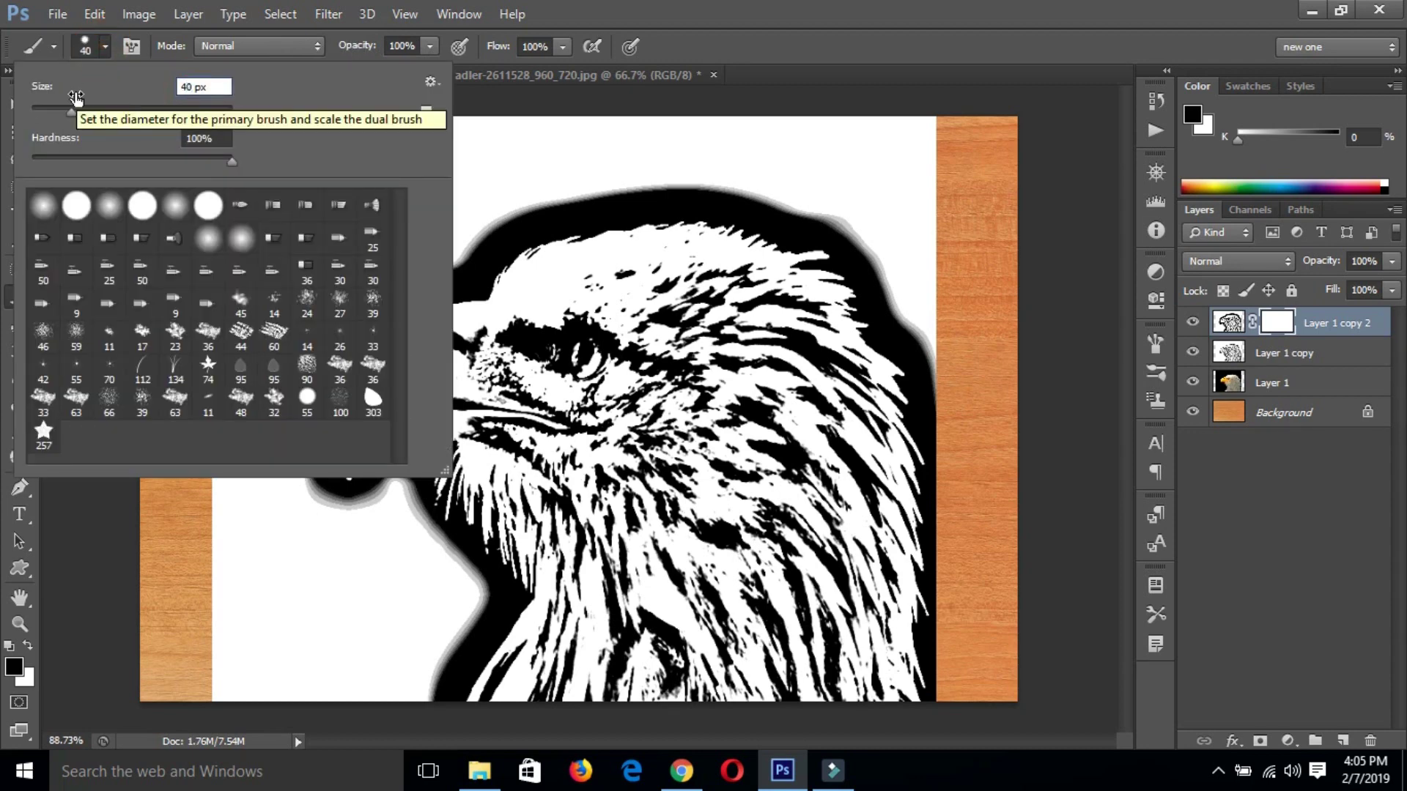
{"action": "left_click", "coordinate": [99, 42]}
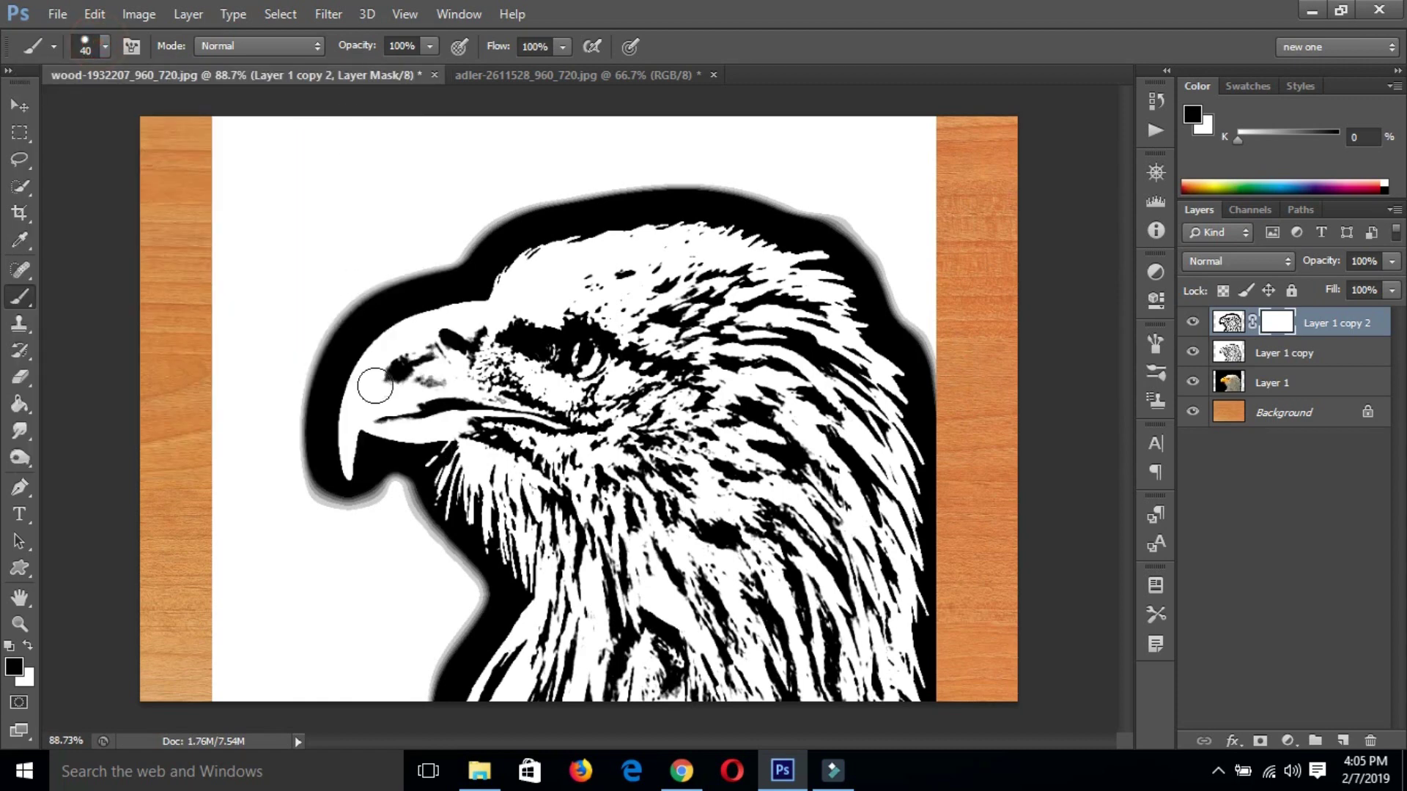
Paint the mask to remove the dark glow around the head and beak and lighten the eye
{"action": "mouse_move", "coordinate": [333, 487]}
{"action": "left_mouse_down"}
{"action": "mouse_move", "coordinate": [323, 363]}
{"action": "mouse_move", "coordinate": [372, 318]}
{"action": "mouse_move", "coordinate": [605, 192]}
{"action": "mouse_move", "coordinate": [760, 188]}
{"action": "mouse_move", "coordinate": [889, 298]}
{"action": "mouse_move", "coordinate": [930, 403]}
{"action": "mouse_move", "coordinate": [828, 214]}
{"action": "mouse_move", "coordinate": [916, 380]}
{"action": "mouse_move", "coordinate": [939, 702]}
{"action": "left_mouse_up"}
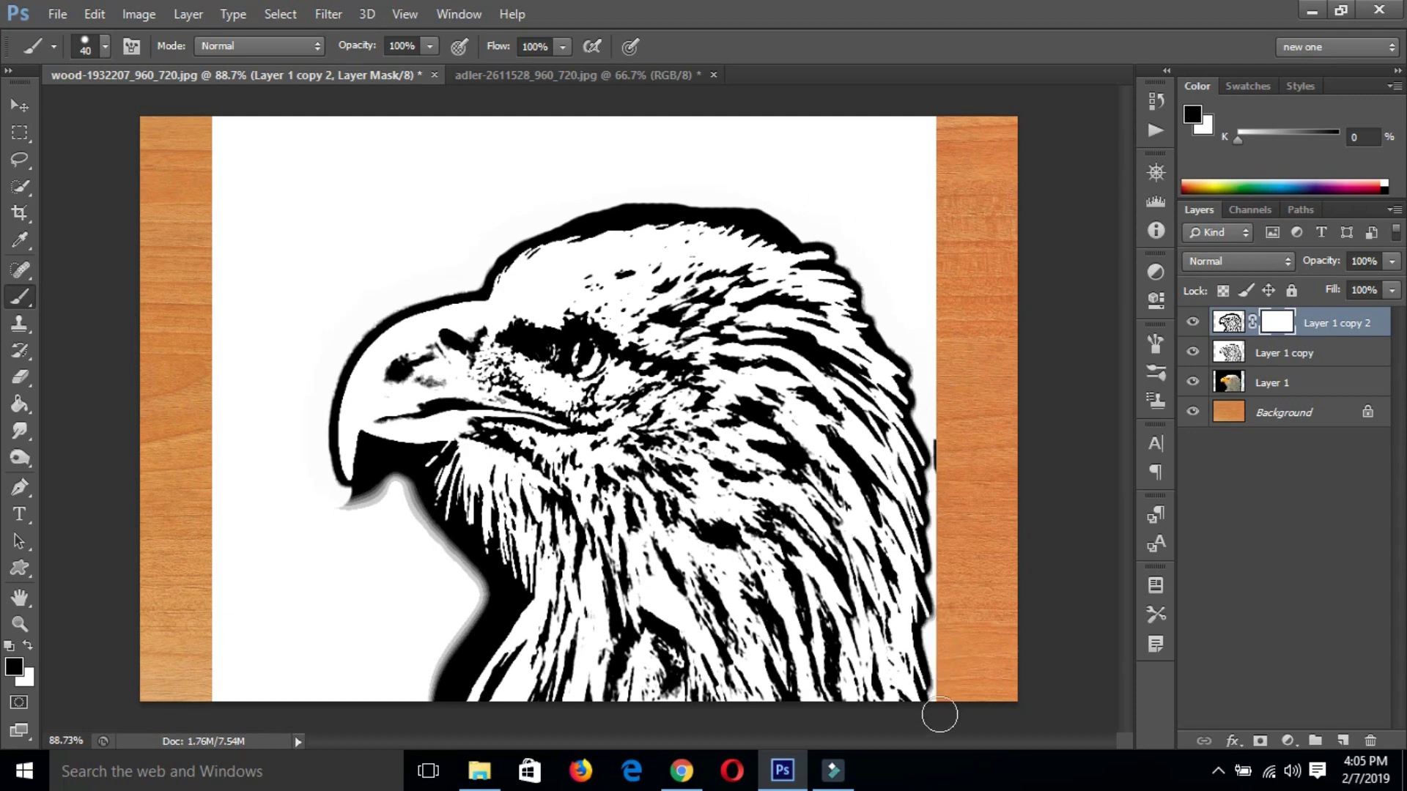
{"action": "left_click_drag", "start_coordinate": [954, 411], "coordinate": [929, 483]}
{"action": "mouse_move", "coordinate": [527, 242]}
{"action": "left_mouse_down"}
{"action": "mouse_move", "coordinate": [706, 212]}
{"action": "mouse_move", "coordinate": [813, 236]}
{"action": "mouse_move", "coordinate": [841, 258]}
{"action": "left_mouse_up"}
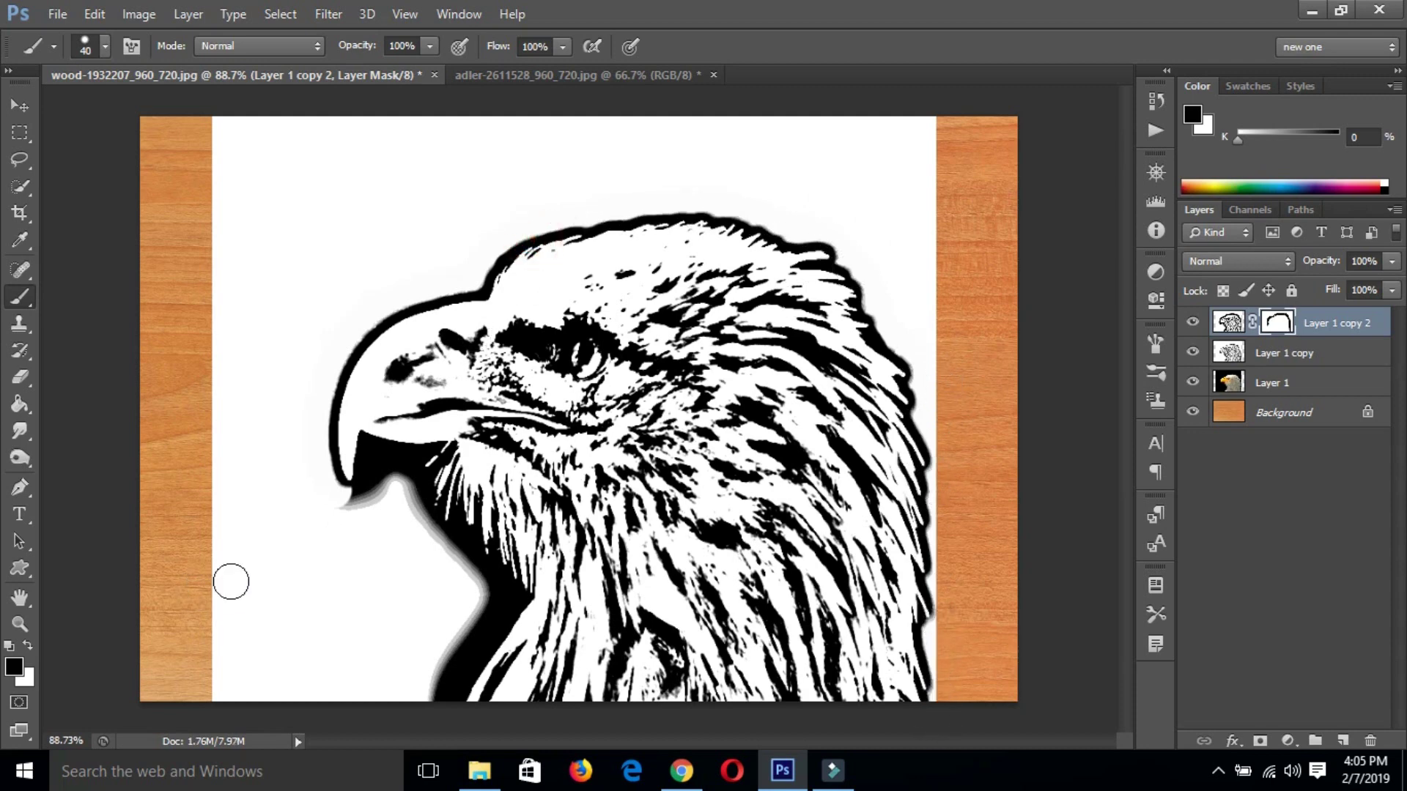
{"action": "mouse_move", "coordinate": [313, 512]}
{"action": "left_mouse_down"}
{"action": "mouse_move", "coordinate": [367, 447]}
{"action": "mouse_move", "coordinate": [400, 462]}
{"action": "mouse_move", "coordinate": [471, 586]}
{"action": "mouse_move", "coordinate": [501, 609]}
{"action": "mouse_move", "coordinate": [512, 593]}
{"action": "mouse_move", "coordinate": [442, 689]}
{"action": "mouse_move", "coordinate": [466, 597]}
{"action": "mouse_move", "coordinate": [446, 550]}
{"action": "mouse_move", "coordinate": [504, 531]}
{"action": "left_mouse_up"}
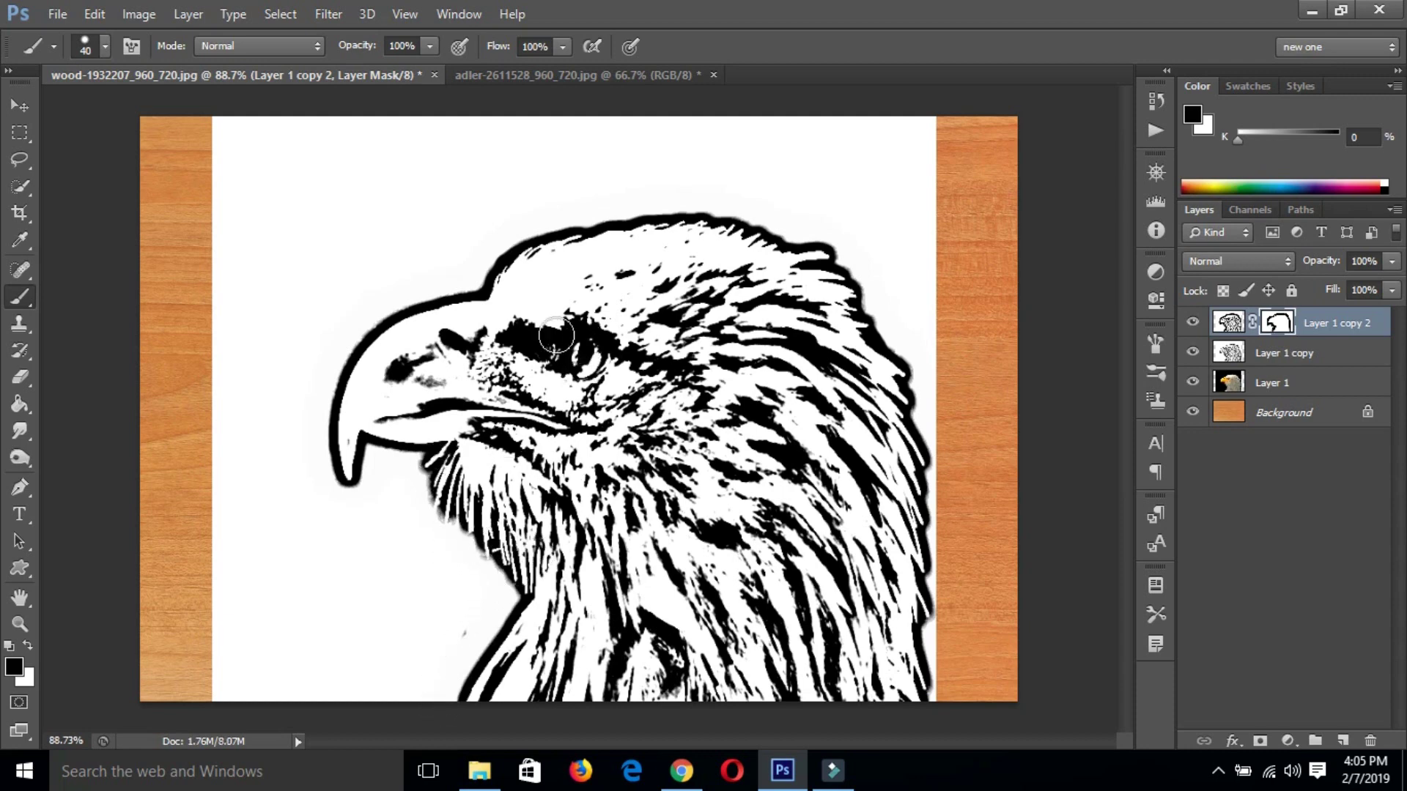
{"action": "mouse_move", "coordinate": [576, 394]}
{"action": "left_mouse_down"}
{"action": "mouse_move", "coordinate": [554, 358]}
{"action": "mouse_move", "coordinate": [586, 350]}
{"action": "mouse_move", "coordinate": [575, 370]}
{"action": "mouse_move", "coordinate": [605, 374]}
{"action": "left_mouse_up"}
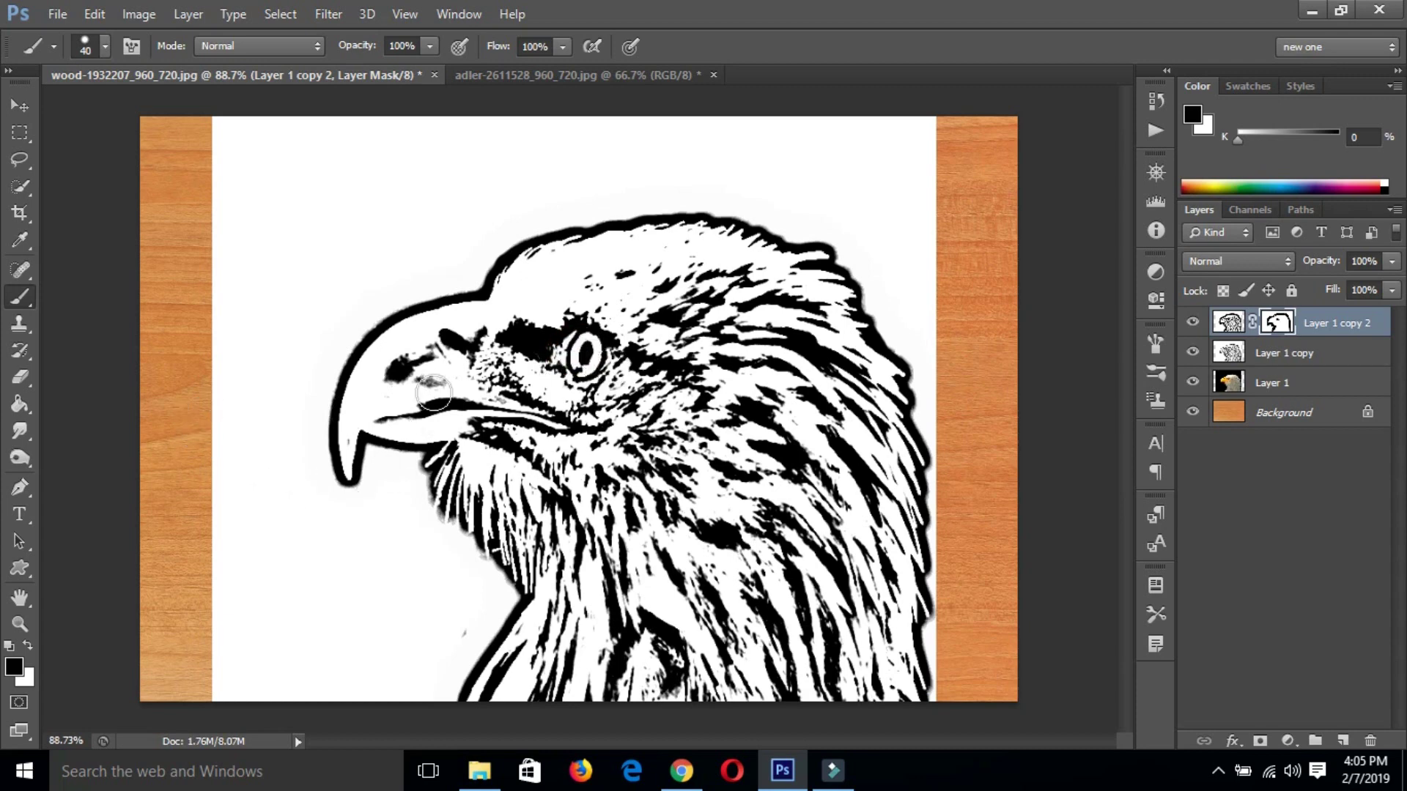
{"action": "mouse_move", "coordinate": [444, 349]}
{"action": "left_mouse_down"}
{"action": "mouse_move", "coordinate": [440, 331]}
{"action": "mouse_move", "coordinate": [510, 378]}
{"action": "left_mouse_up"}
{"action": "left_click_drag", "start_coordinate": [373, 384], "coordinate": [432, 363]}
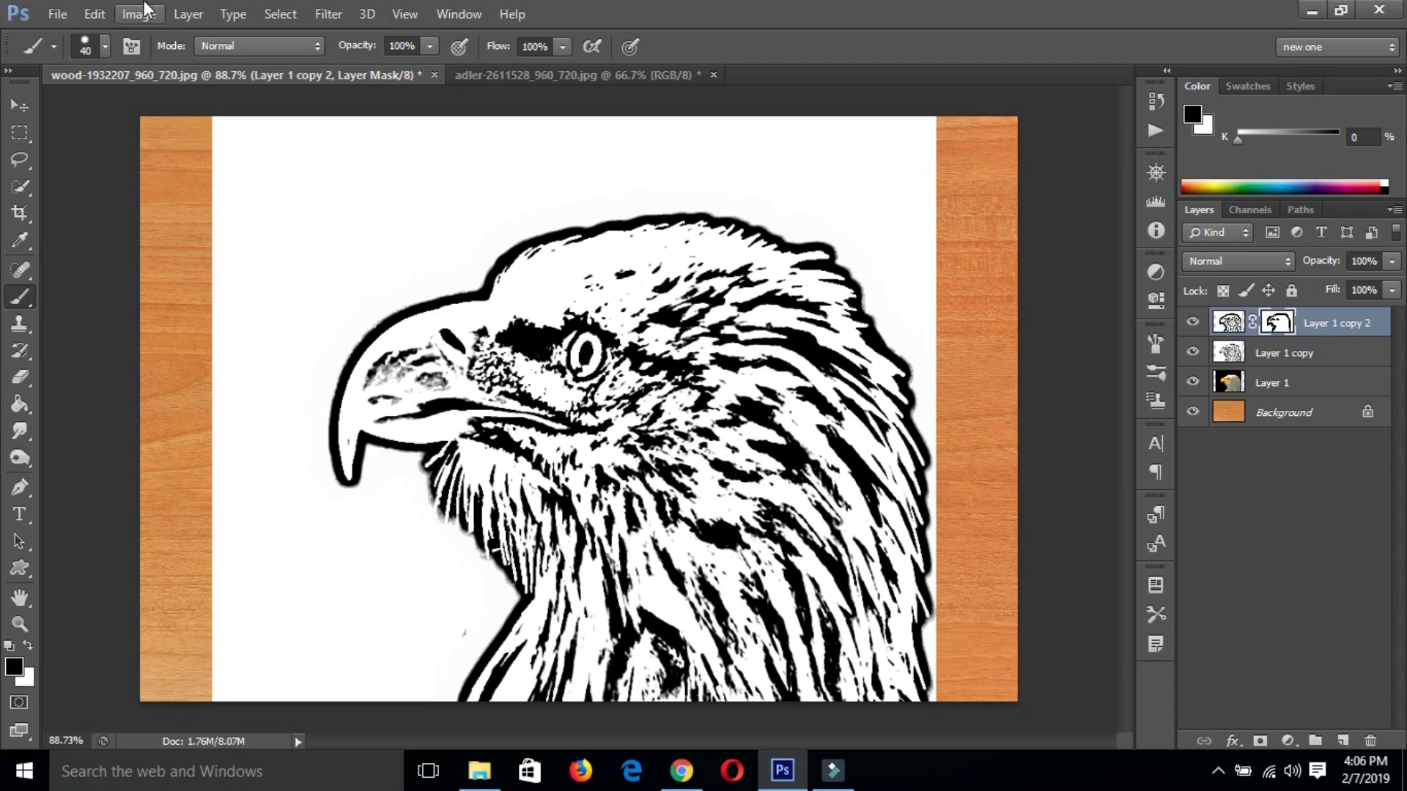
Merge Layer 1 copy 2 down into Layer 1 copy
{"action": "left_click", "coordinate": [189, 14]}
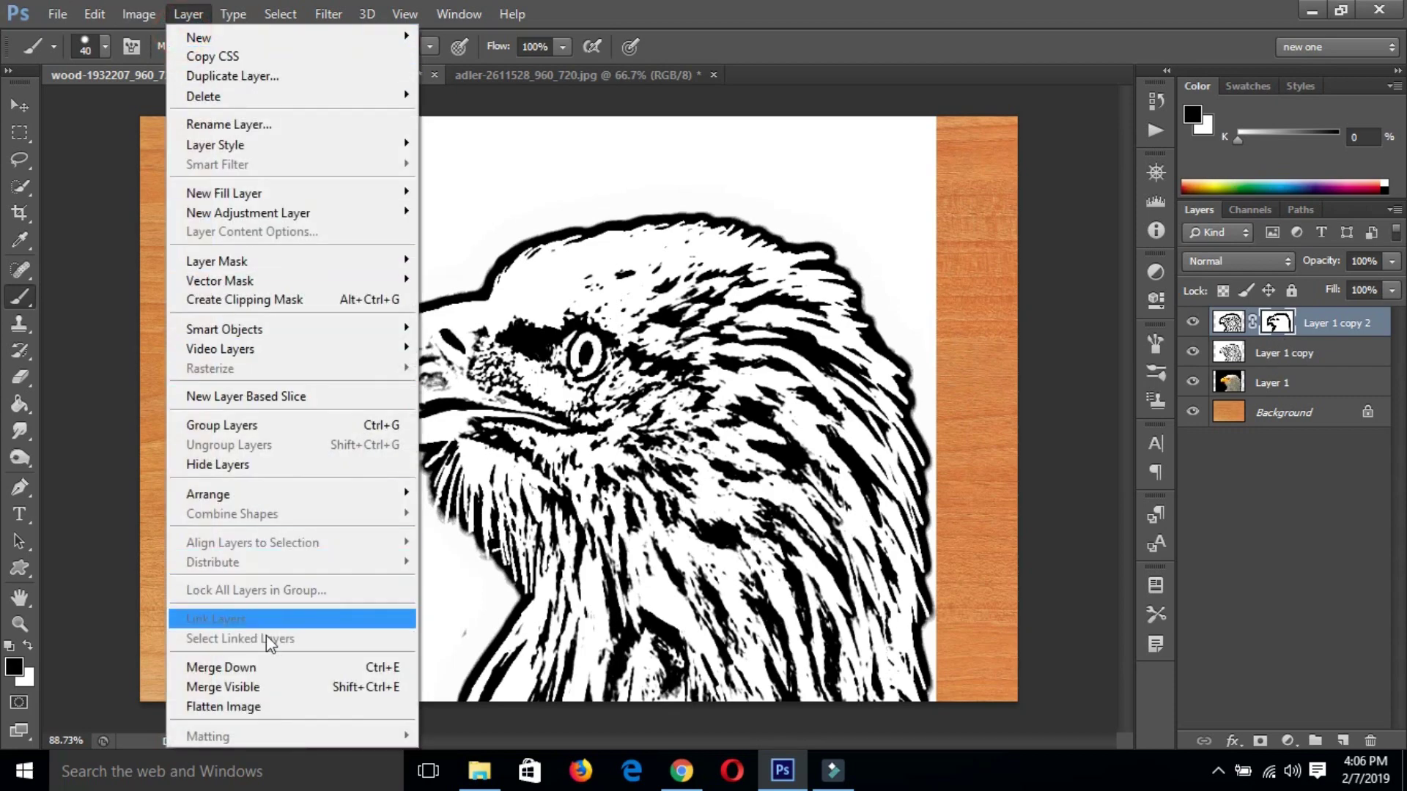
{"action": "left_click", "coordinate": [291, 677]}
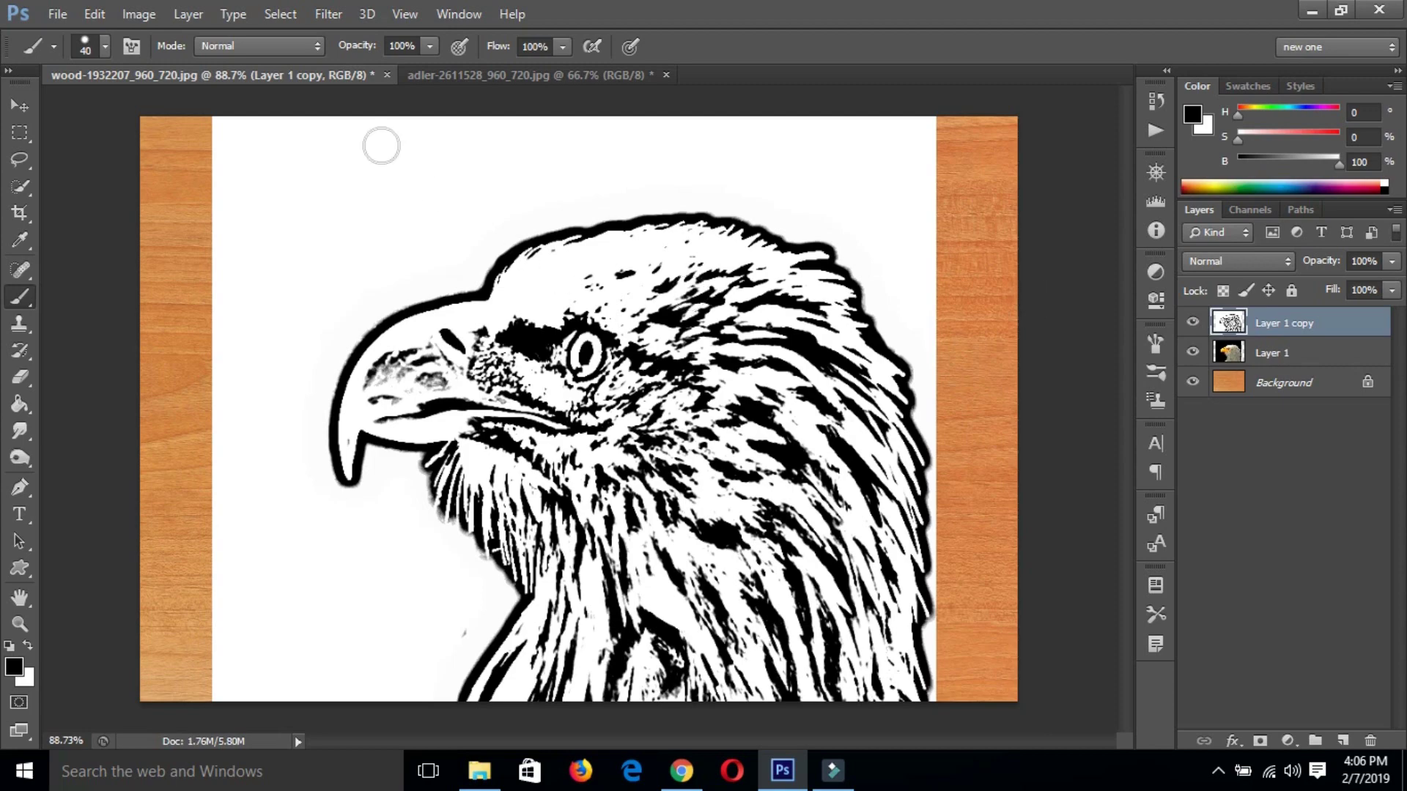
{"action": "left_click", "coordinate": [287, 16]}
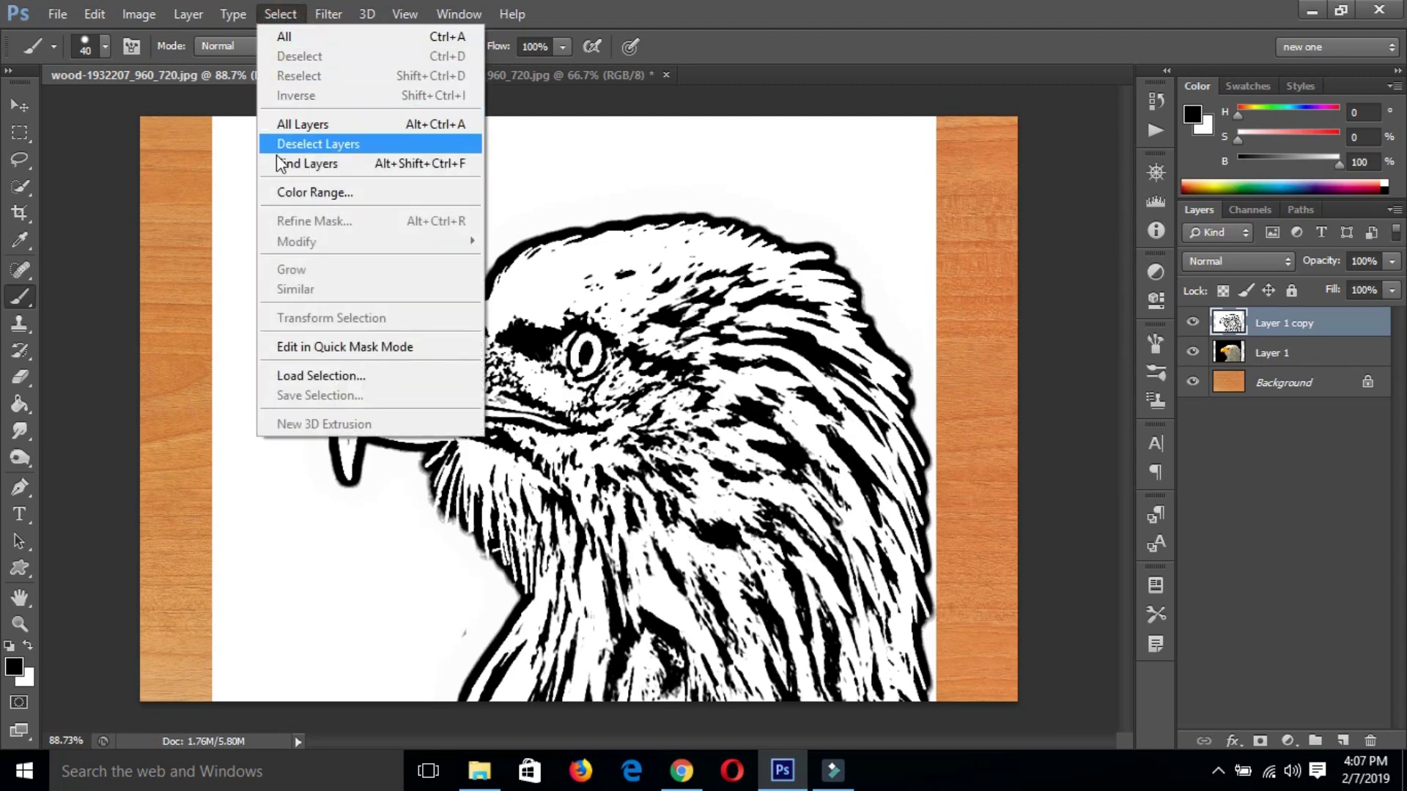
Select the eagle's dark lines using Color Range set to Shadows
{"action": "left_click", "coordinate": [354, 190]}
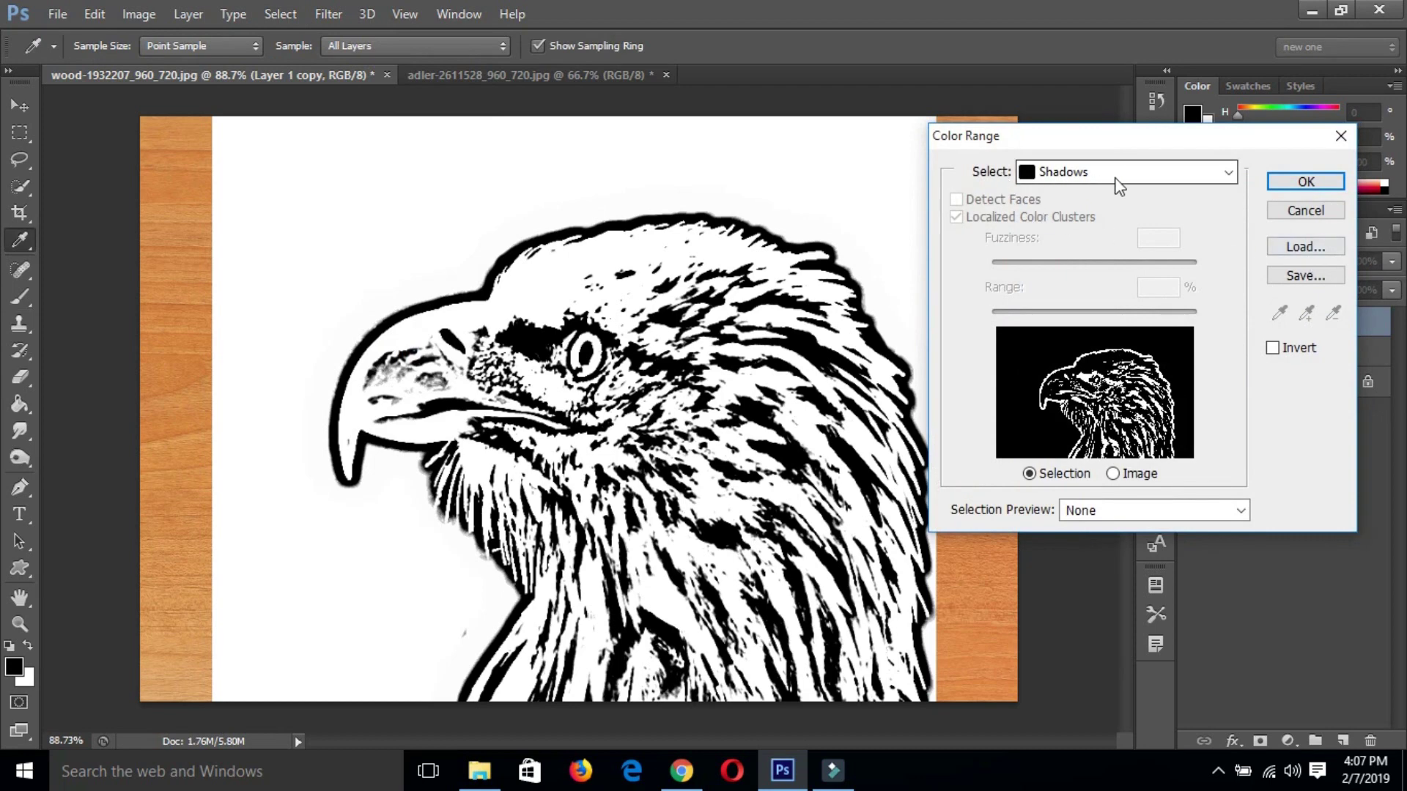
{"action": "left_click", "coordinate": [1228, 172]}
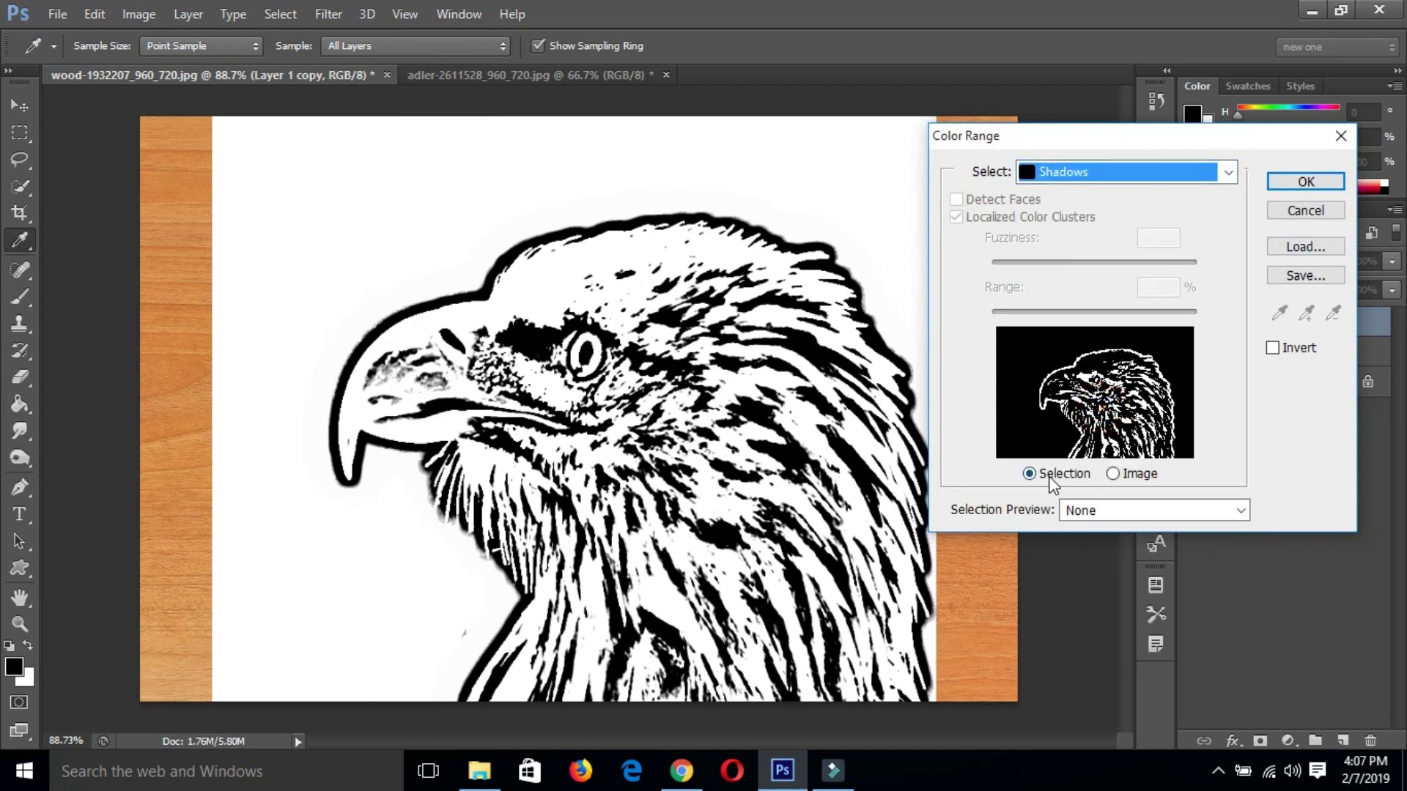
{"action": "left_click", "coordinate": [1306, 179]}
Add an empty Layer 2, swap the foreground and background colours, and hide Layer 1 copy
{"action": "key", "text": "b"}
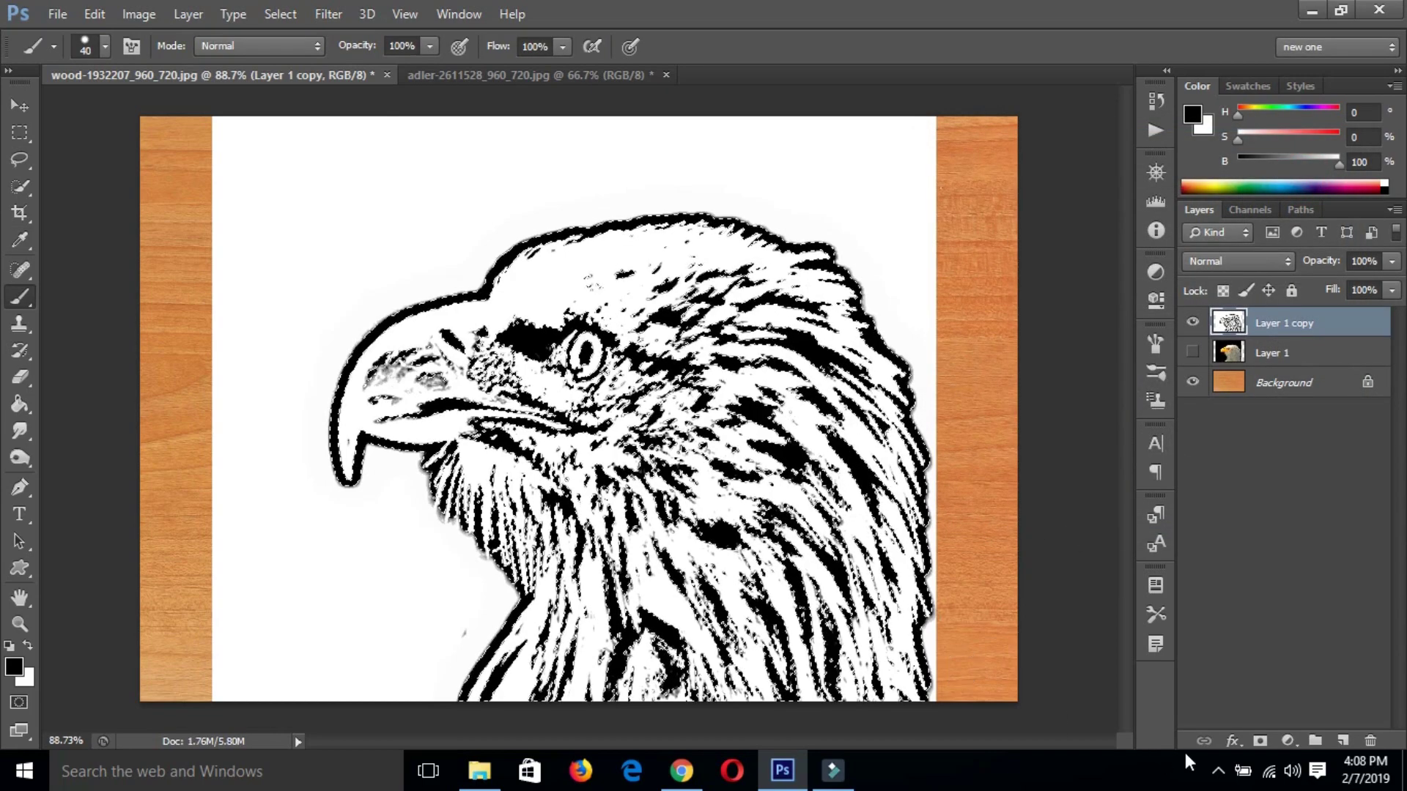
{"action": "left_click", "coordinate": [1341, 741]}
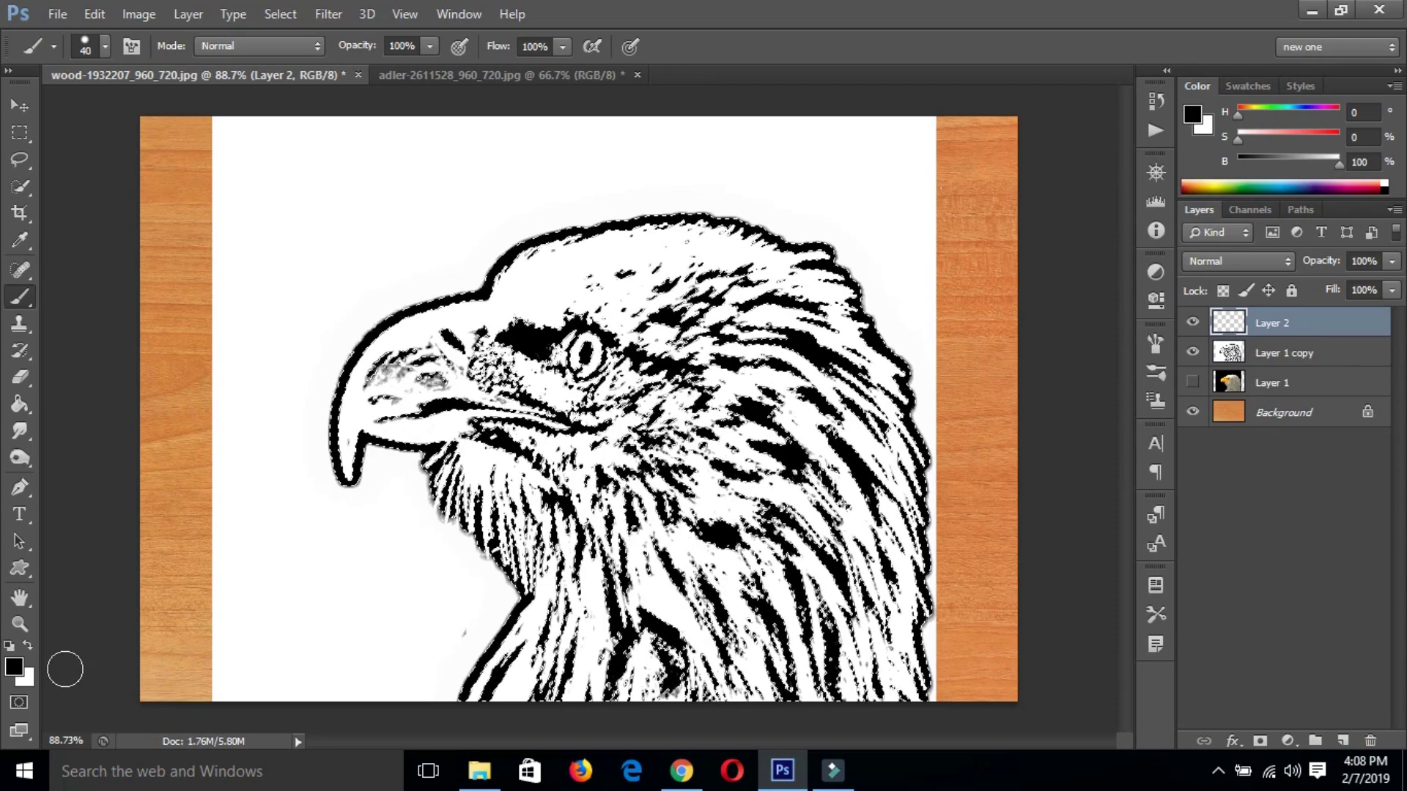
{"action": "left_click", "coordinate": [26, 646]}
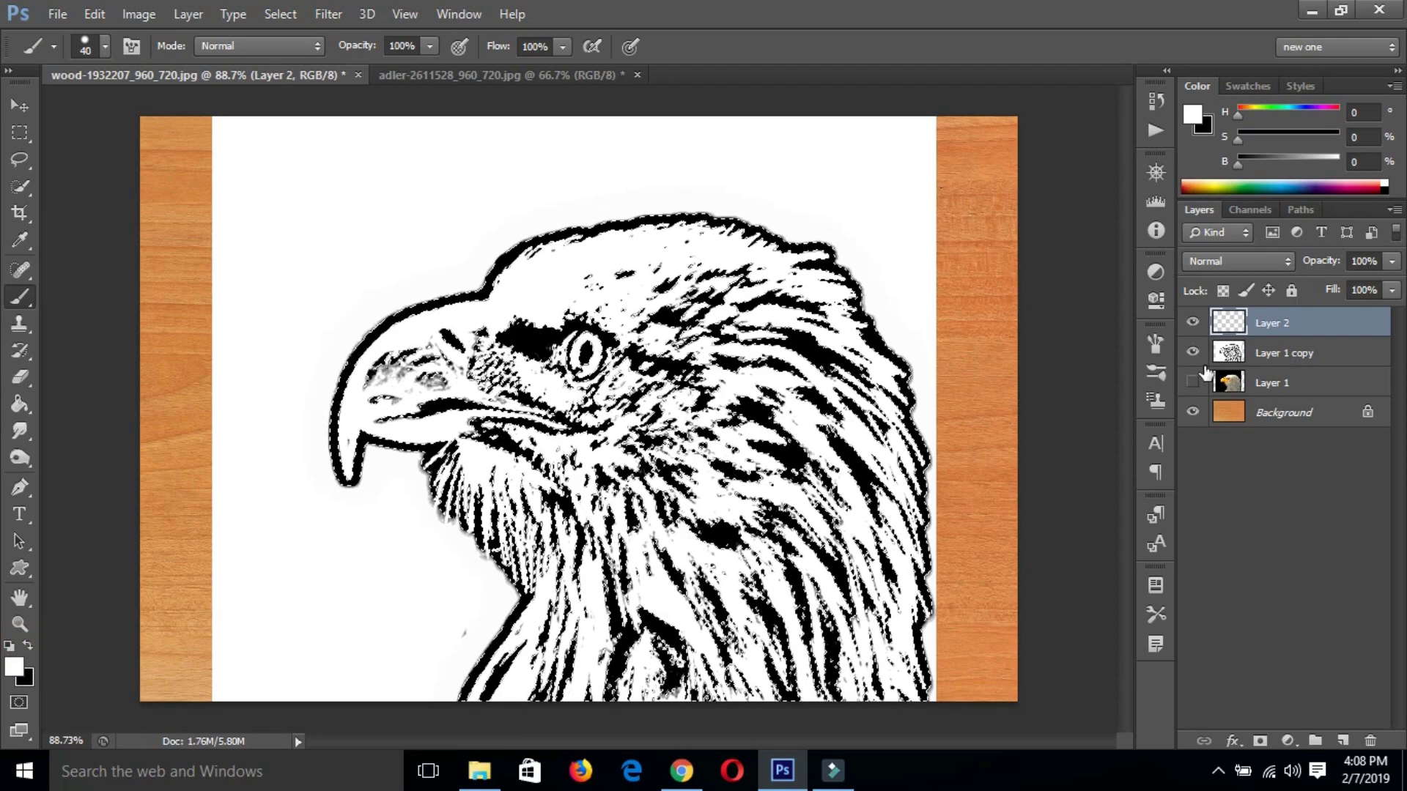
{"action": "left_click", "coordinate": [1193, 353]}
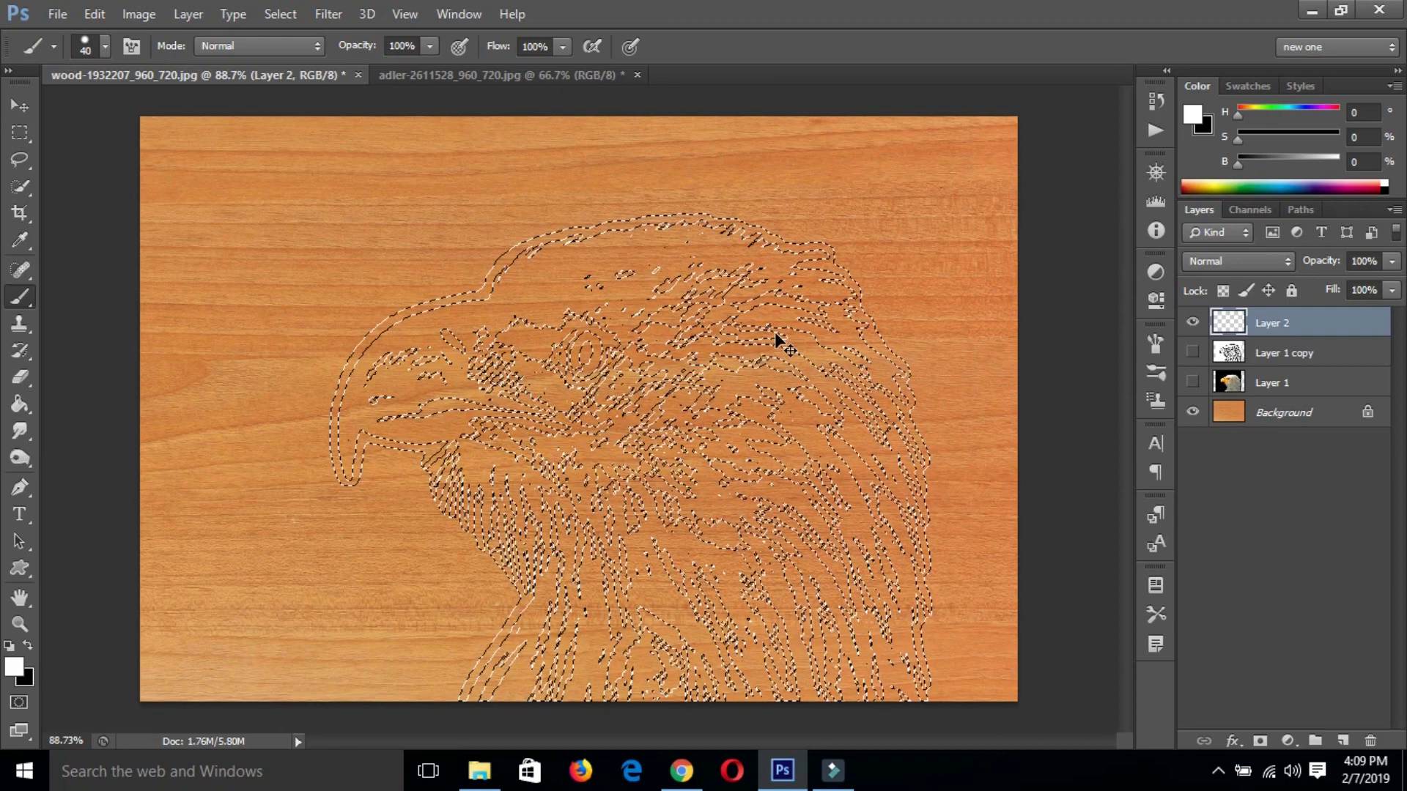
Fill the eagle selection on Layer 2, deselect, and set the layer to Soft Light
{"action": "key", "text": "ctrl+BackSpace"}
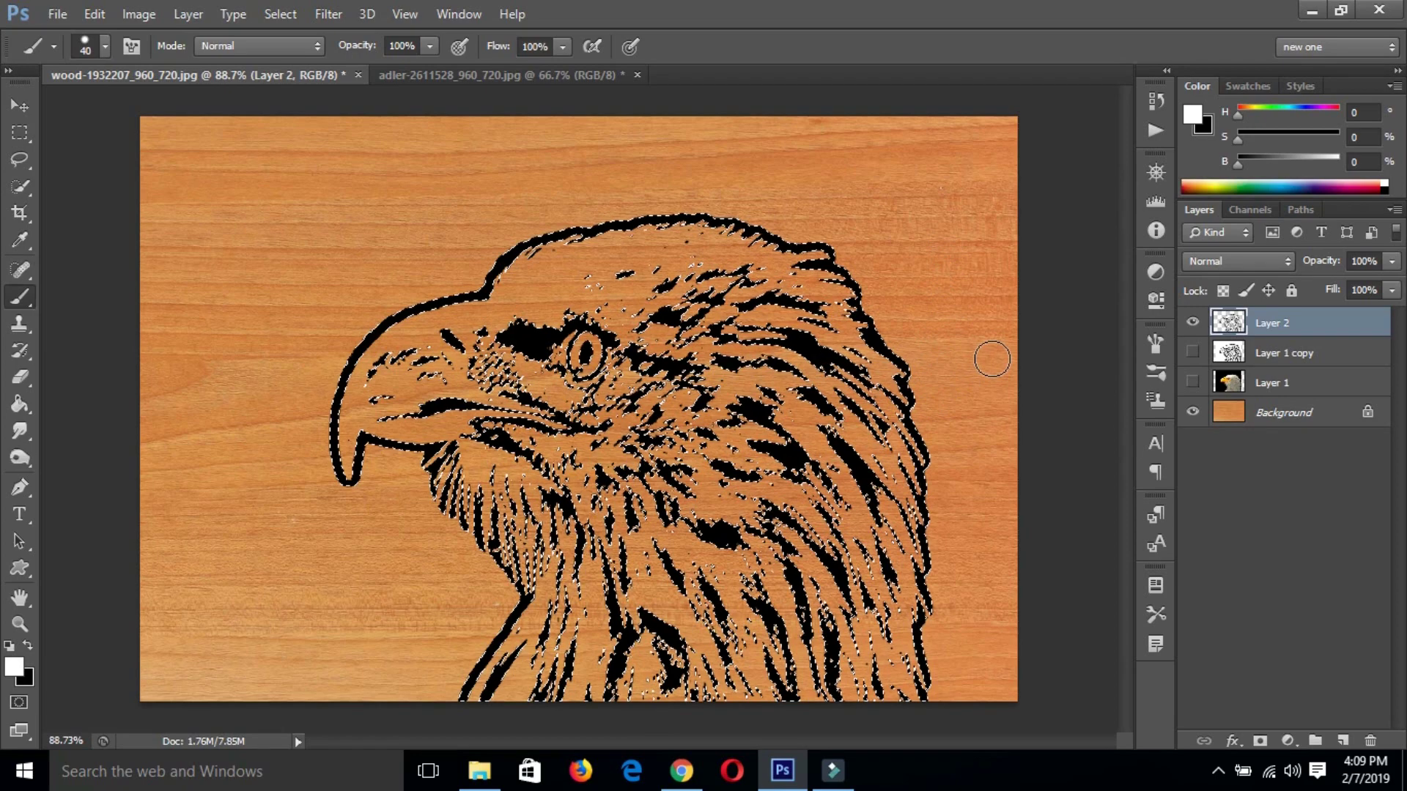
{"action": "key", "text": "ctrl+d"}
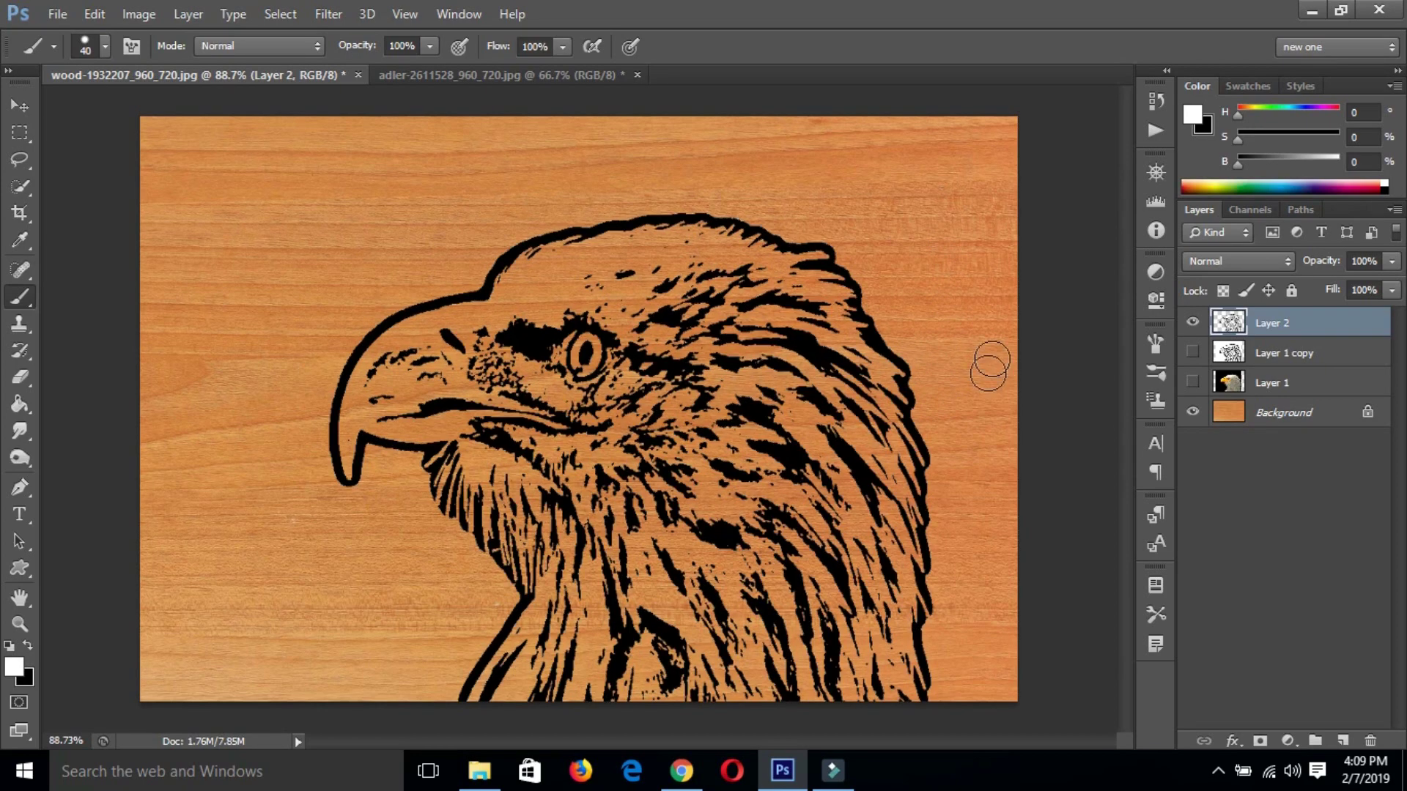
{"action": "left_click", "coordinate": [1220, 262]}
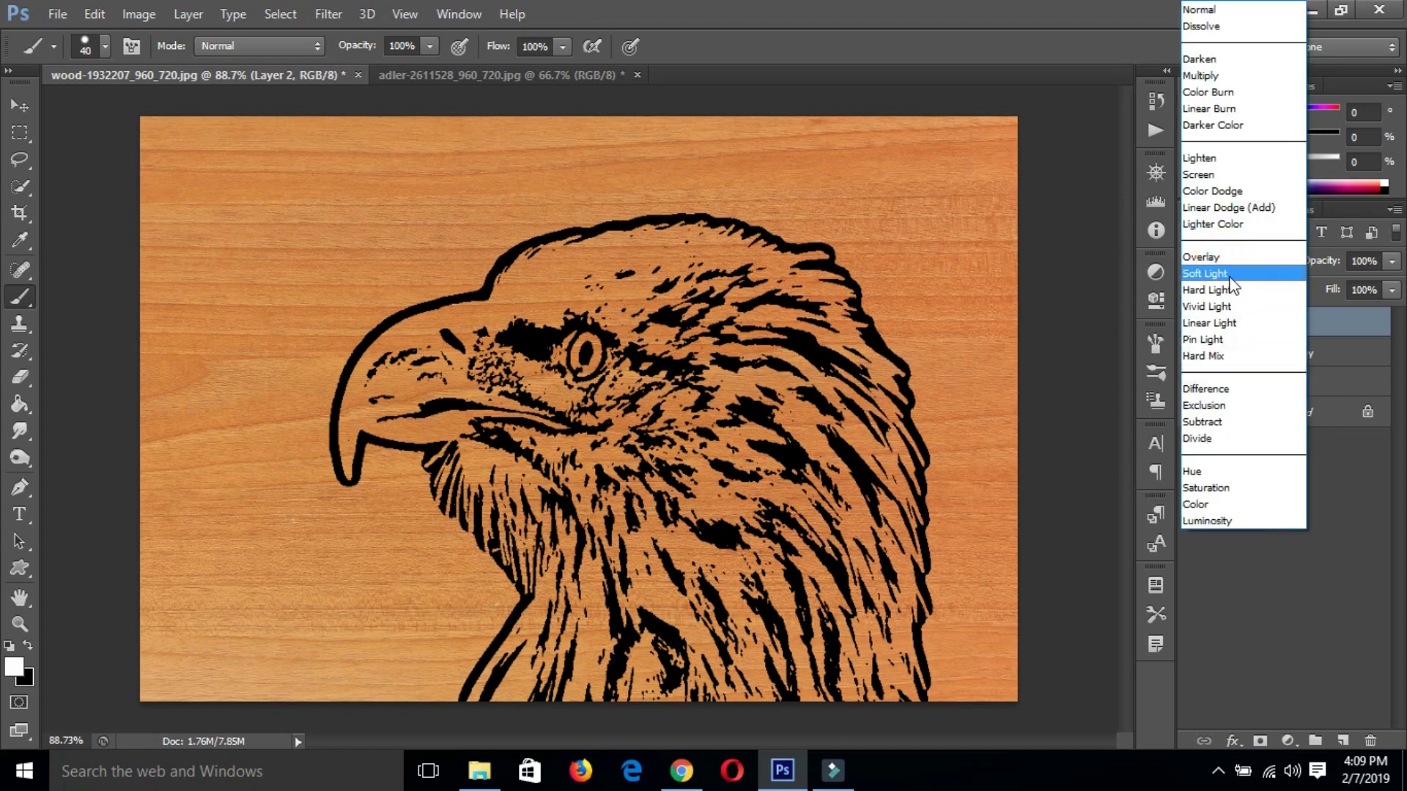
{"action": "left_click", "coordinate": [1220, 277]}
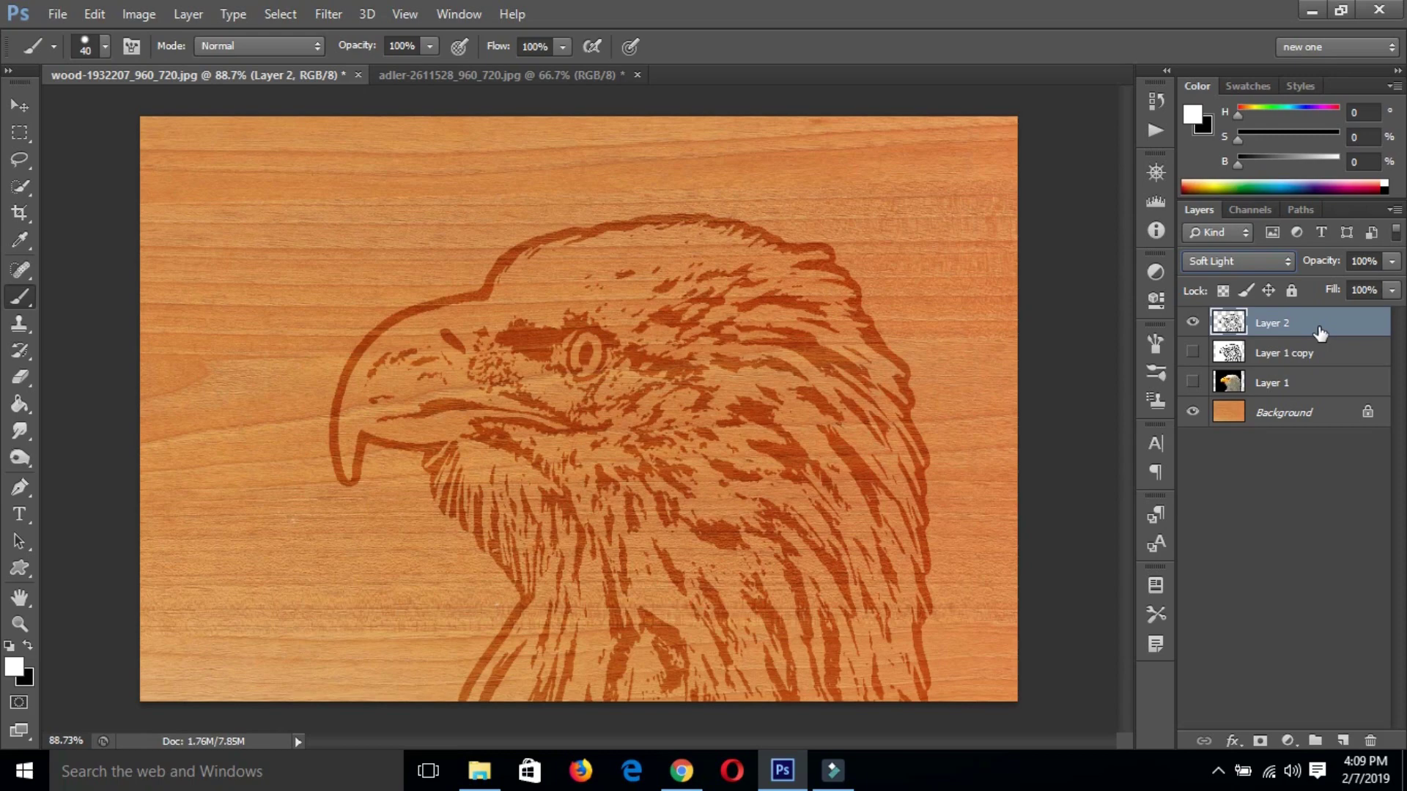
Duplicate Layer 2 at 40% opacity, then bring up Layer 2's Blending Options
{"action": "key", "text": "ctrl+j"}
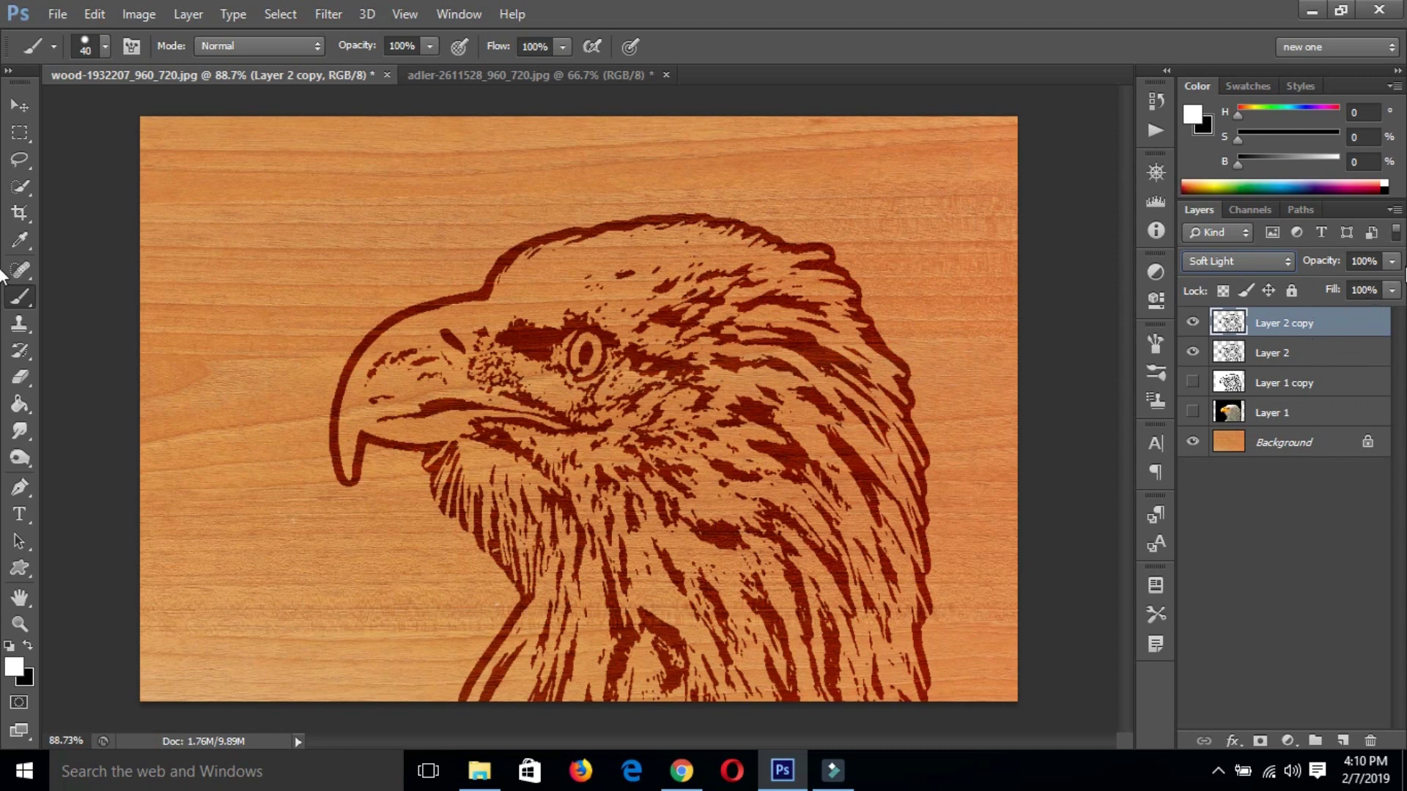
{"action": "left_click", "coordinate": [1392, 262]}
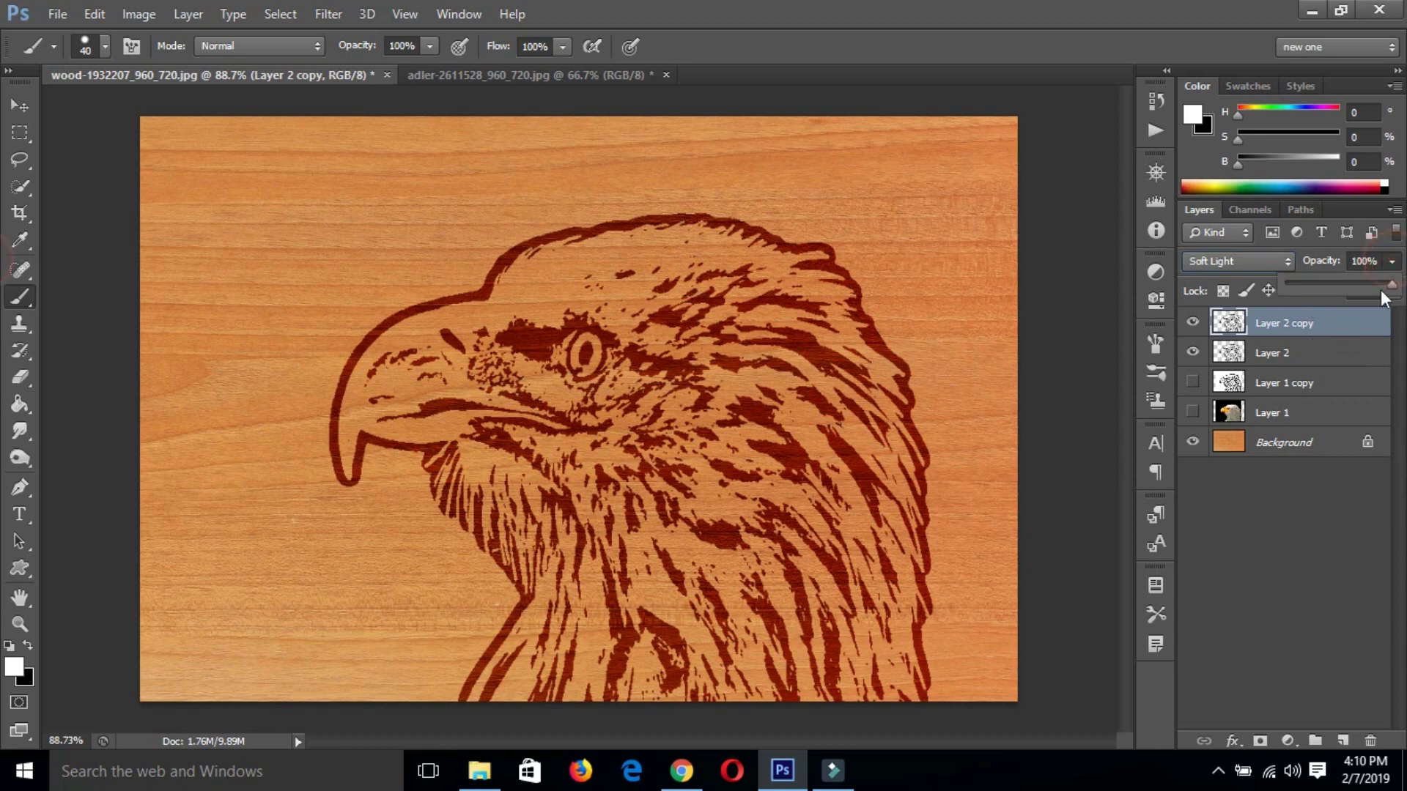
{"action": "left_click", "coordinate": [1367, 262]}
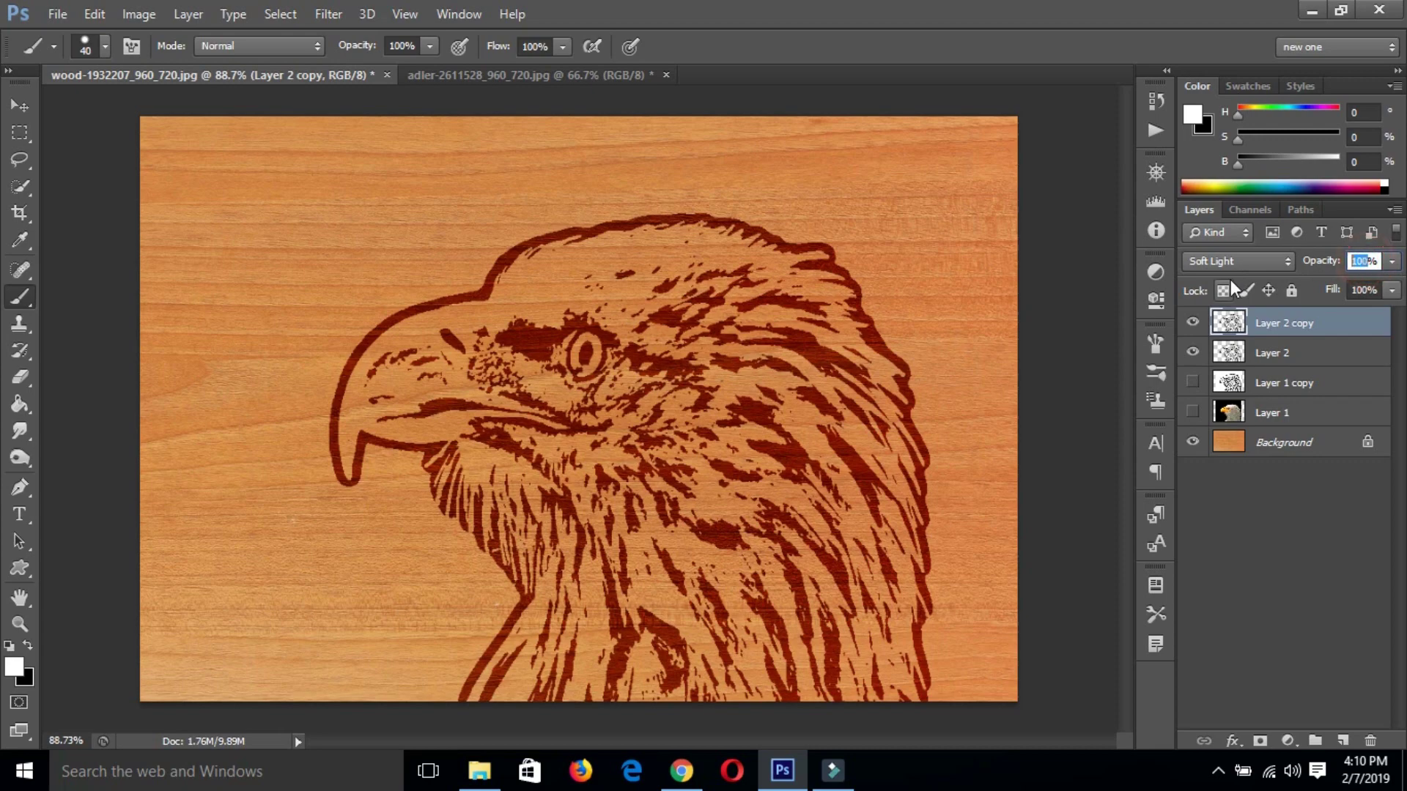
{"action": "type", "text": "40"}
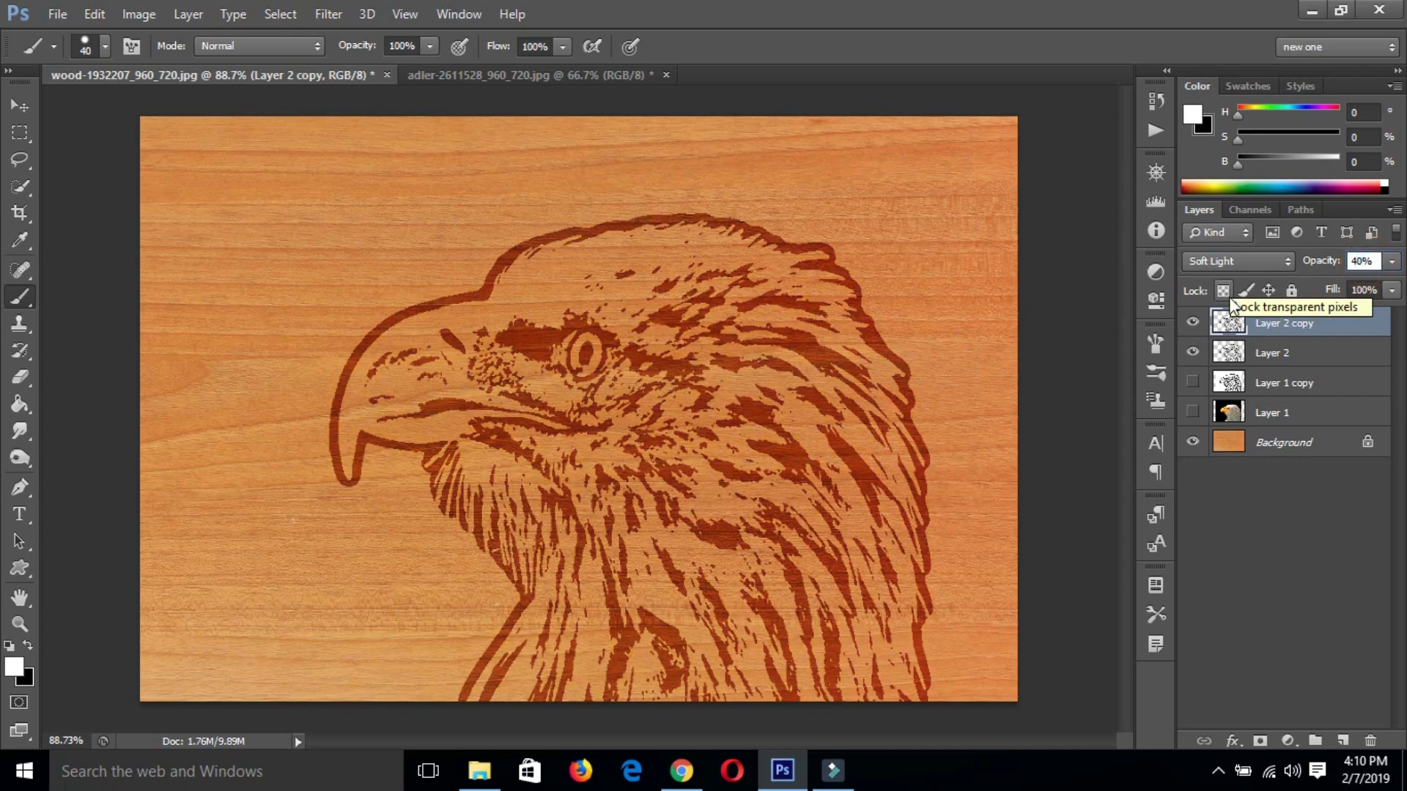
{"action": "left_click", "coordinate": [1282, 358]}
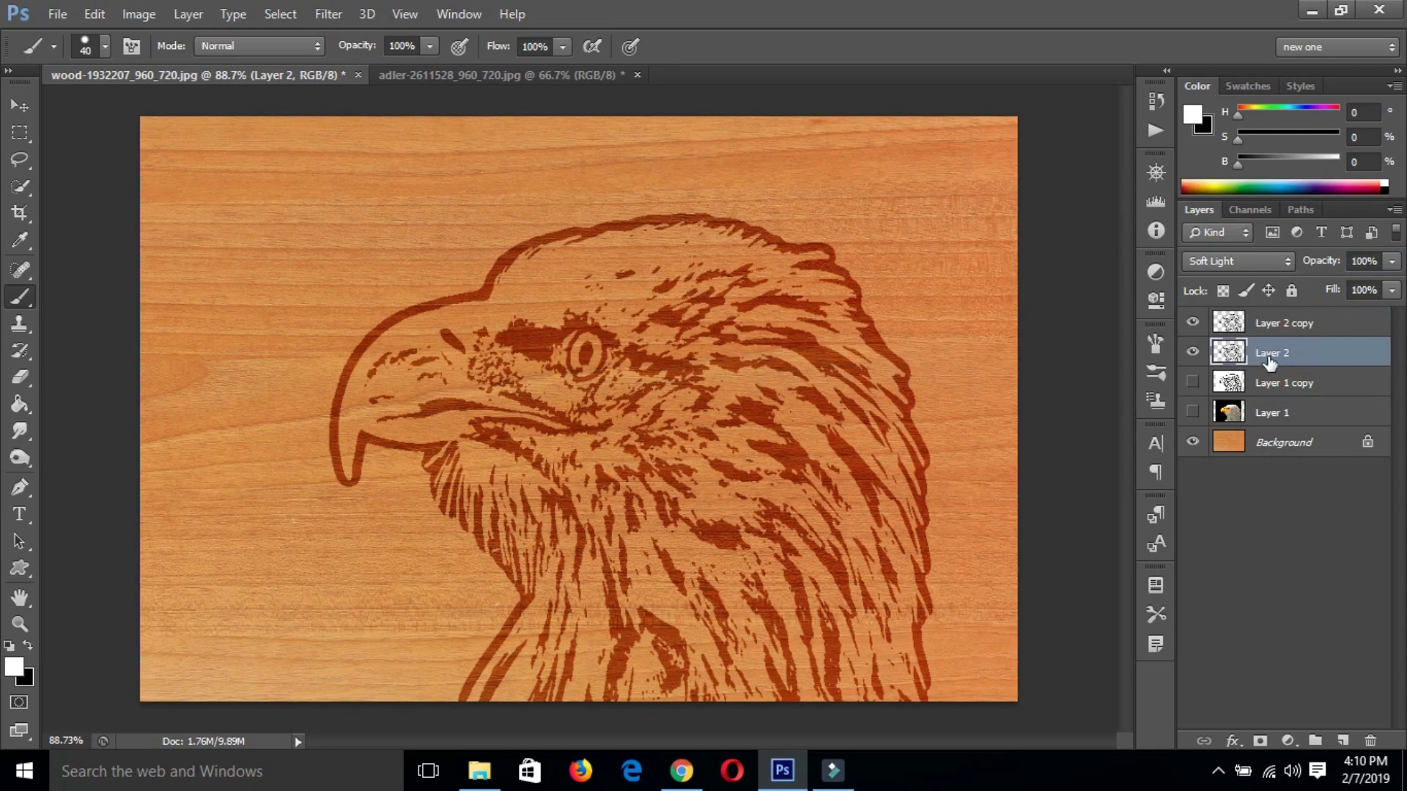
{"action": "right_click", "coordinate": [1275, 359]}
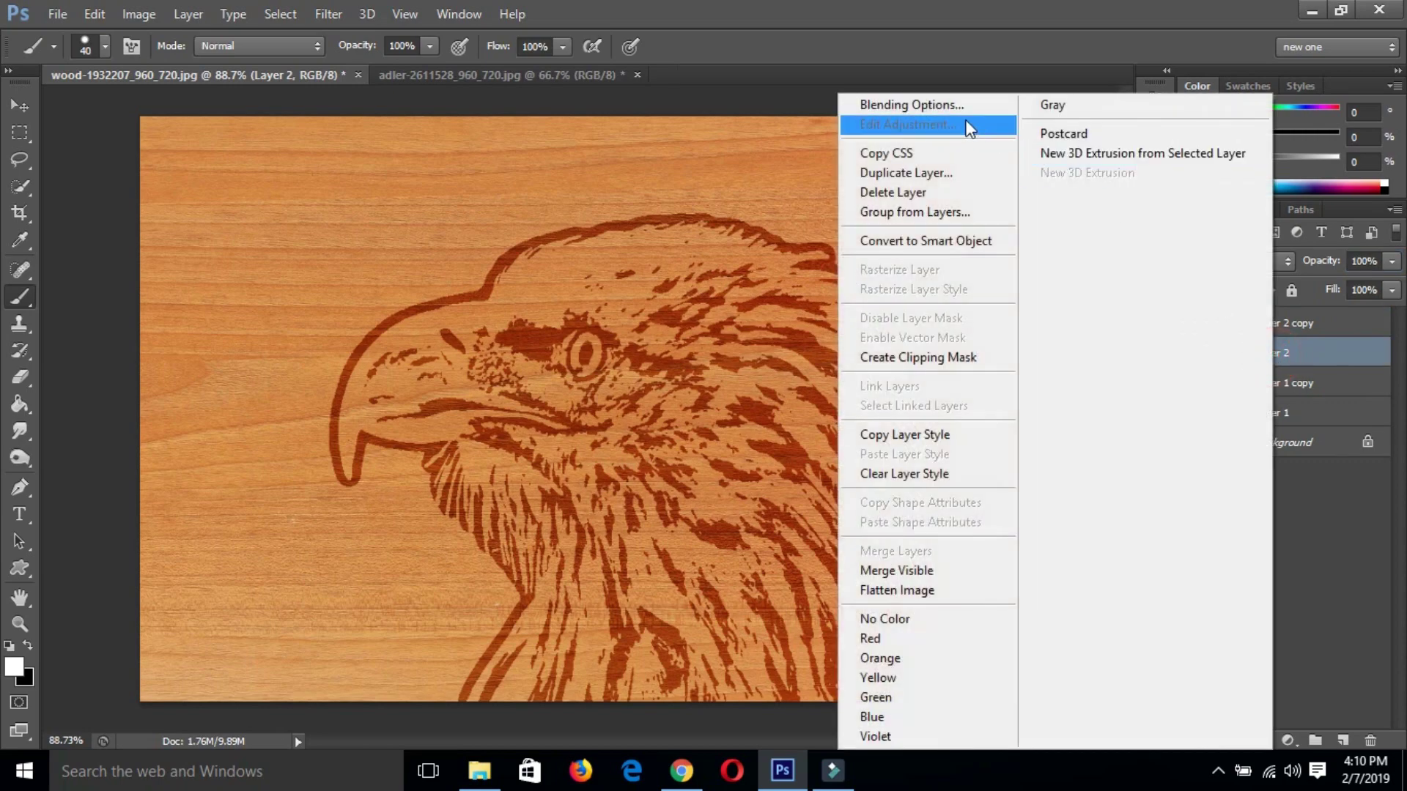
{"action": "left_click", "coordinate": [927, 110]}
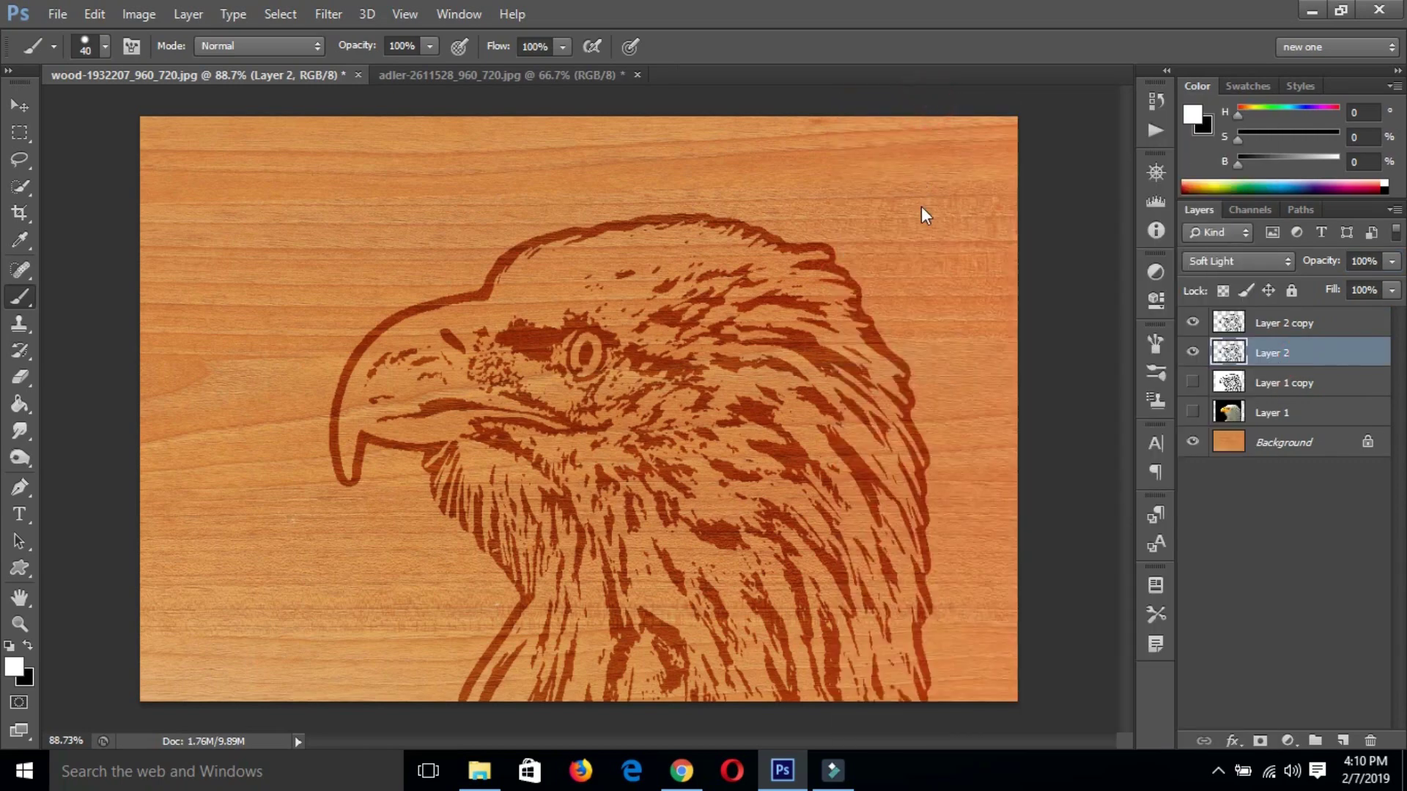
Enable Bevel & Emboss on Layer 2 with Direction set to Down
{"action": "left_click_drag", "start_coordinate": [914, 57], "coordinate": [961, 92]}
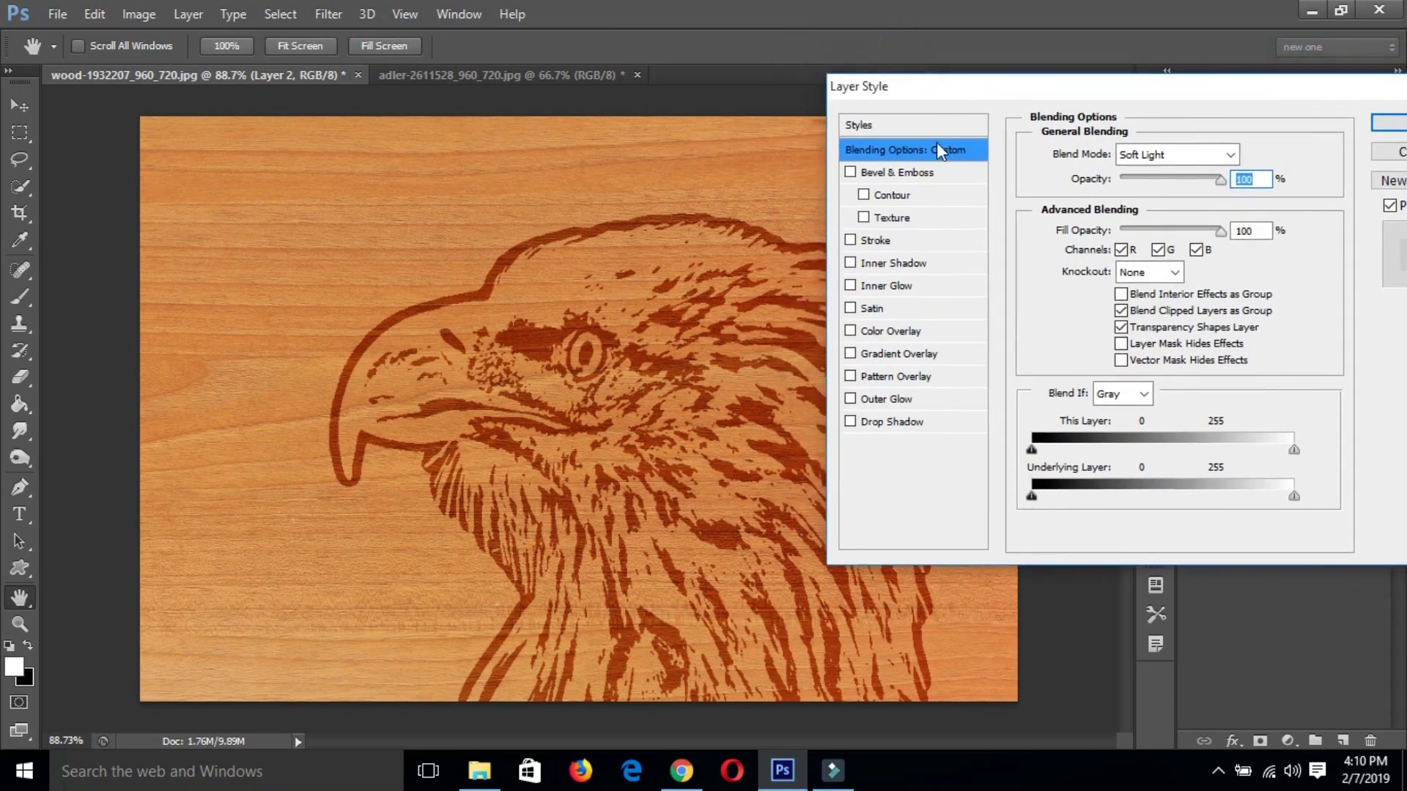
{"action": "left_click", "coordinate": [908, 173]}
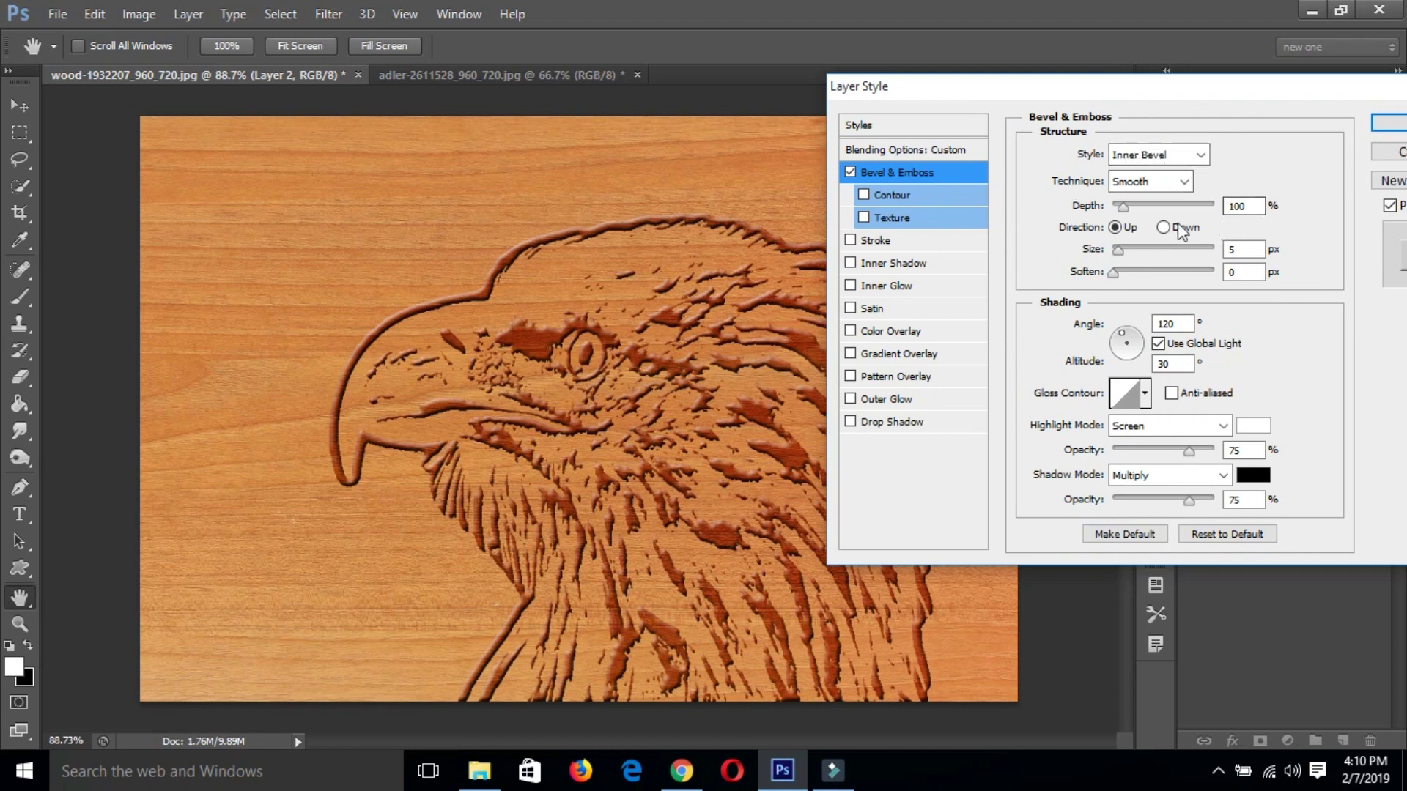
{"action": "left_click", "coordinate": [1251, 212]}
{"action": "left_click", "coordinate": [1163, 227]}
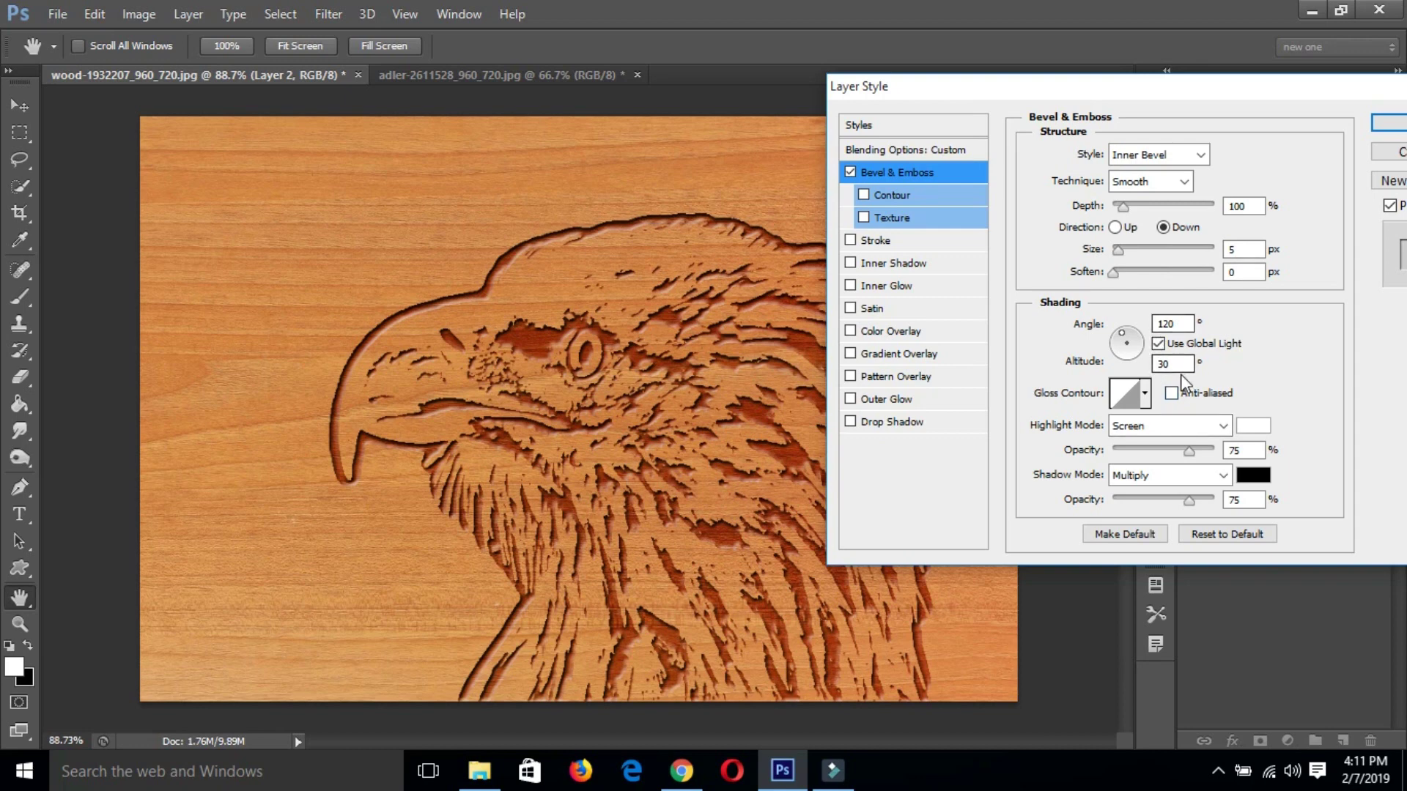
Set highlights to Linear Dodge (Add) 50% and shadows to Linear Burn 50%, then apply
{"action": "left_click", "coordinate": [1154, 426]}
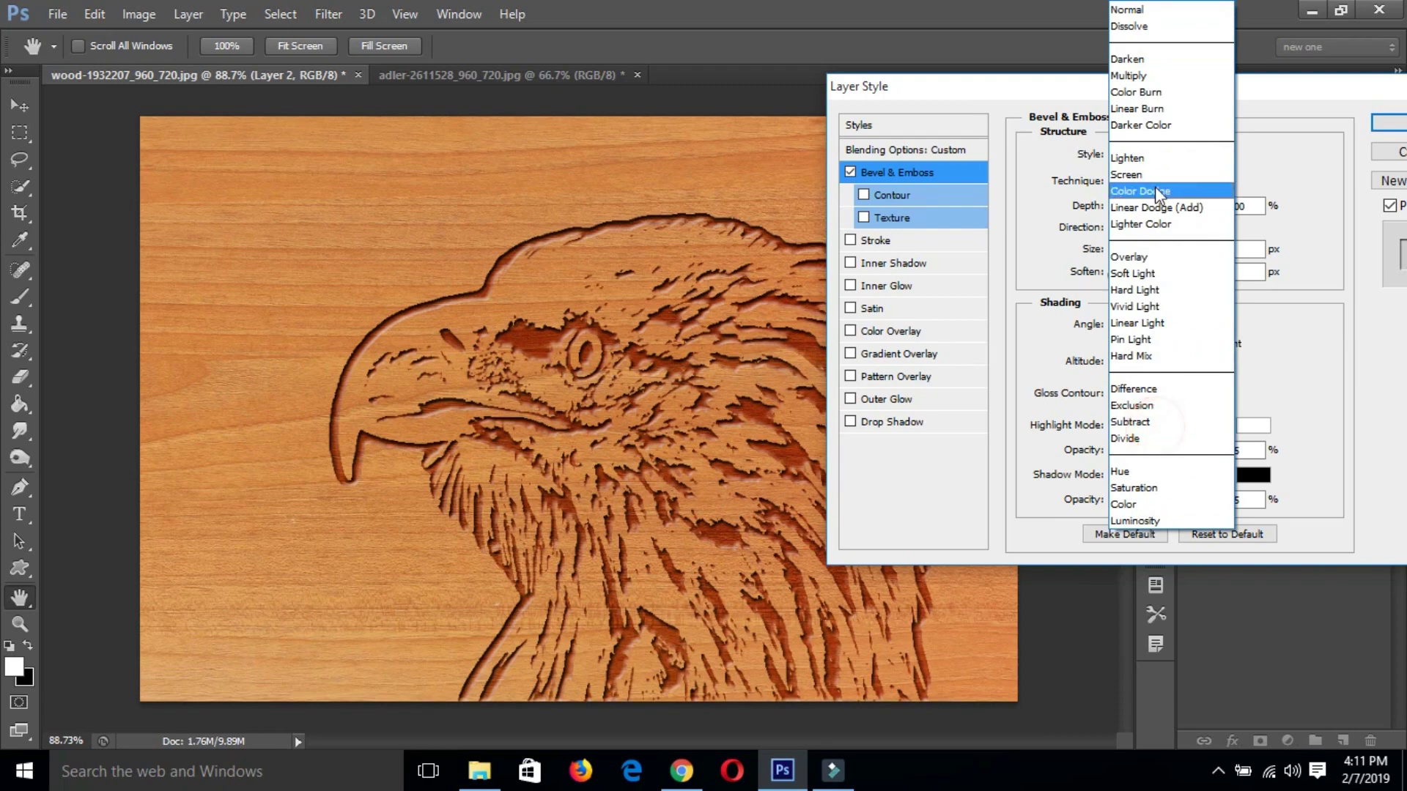
{"action": "left_click", "coordinate": [1154, 209]}
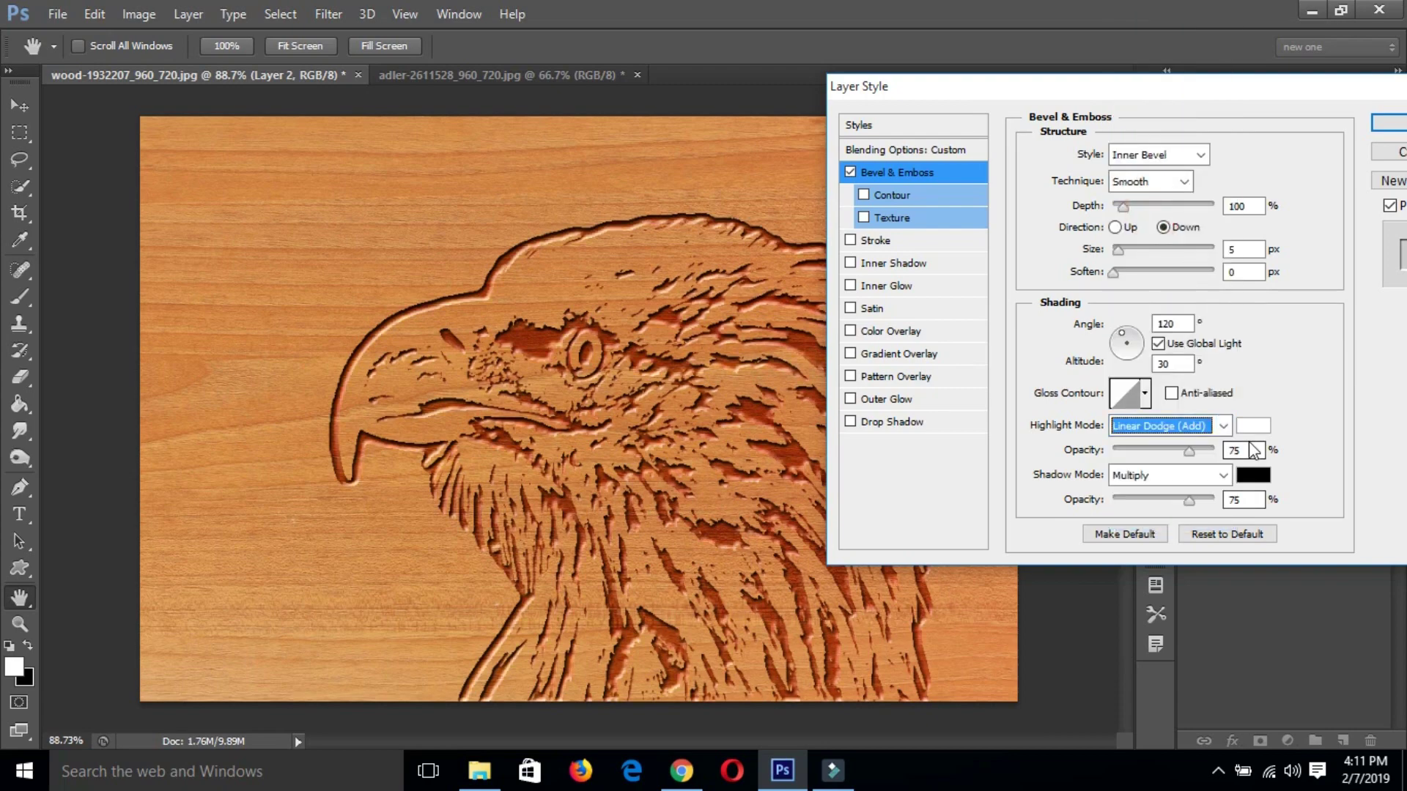
{"action": "double_click", "coordinate": [1245, 449]}
{"action": "type", "text": "50"}
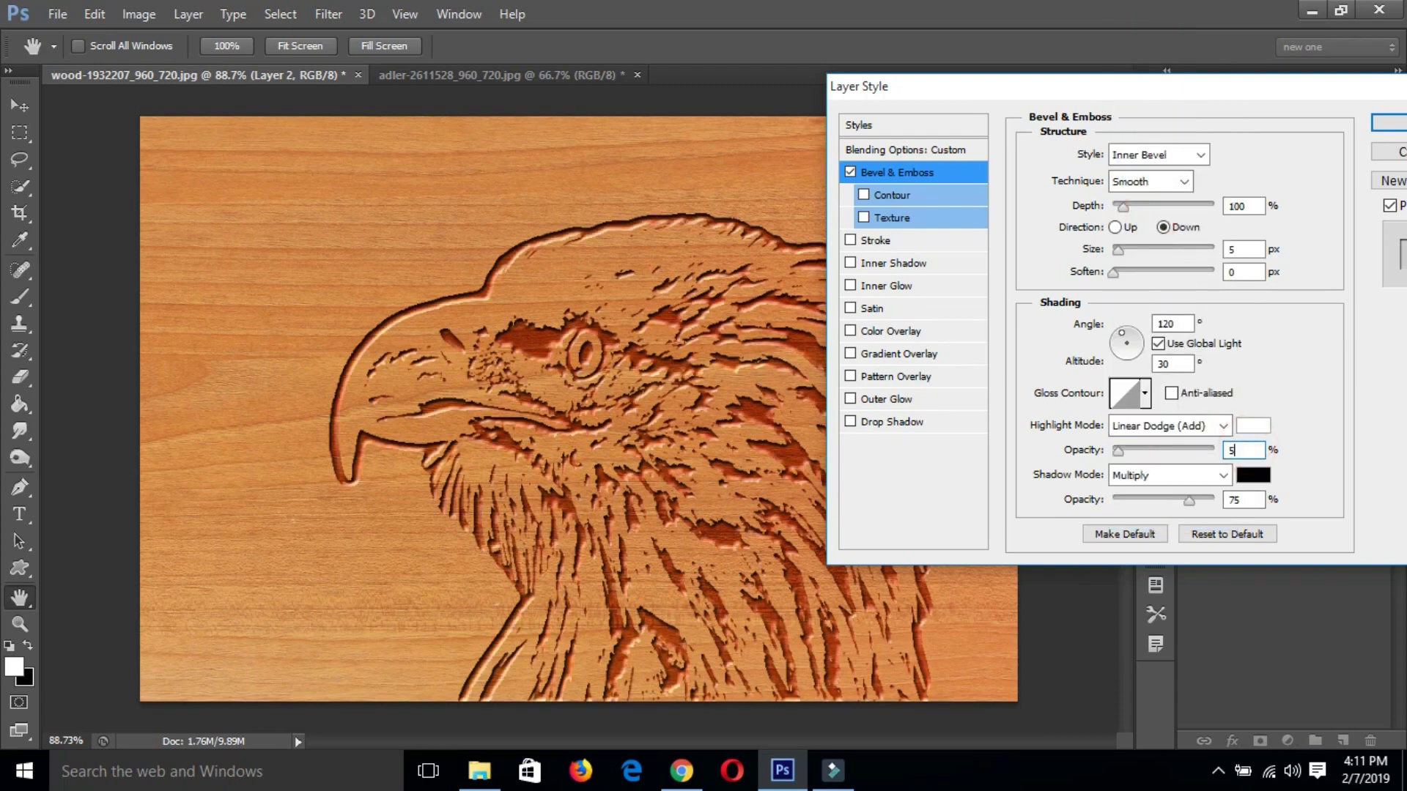
{"action": "left_click", "coordinate": [1202, 476]}
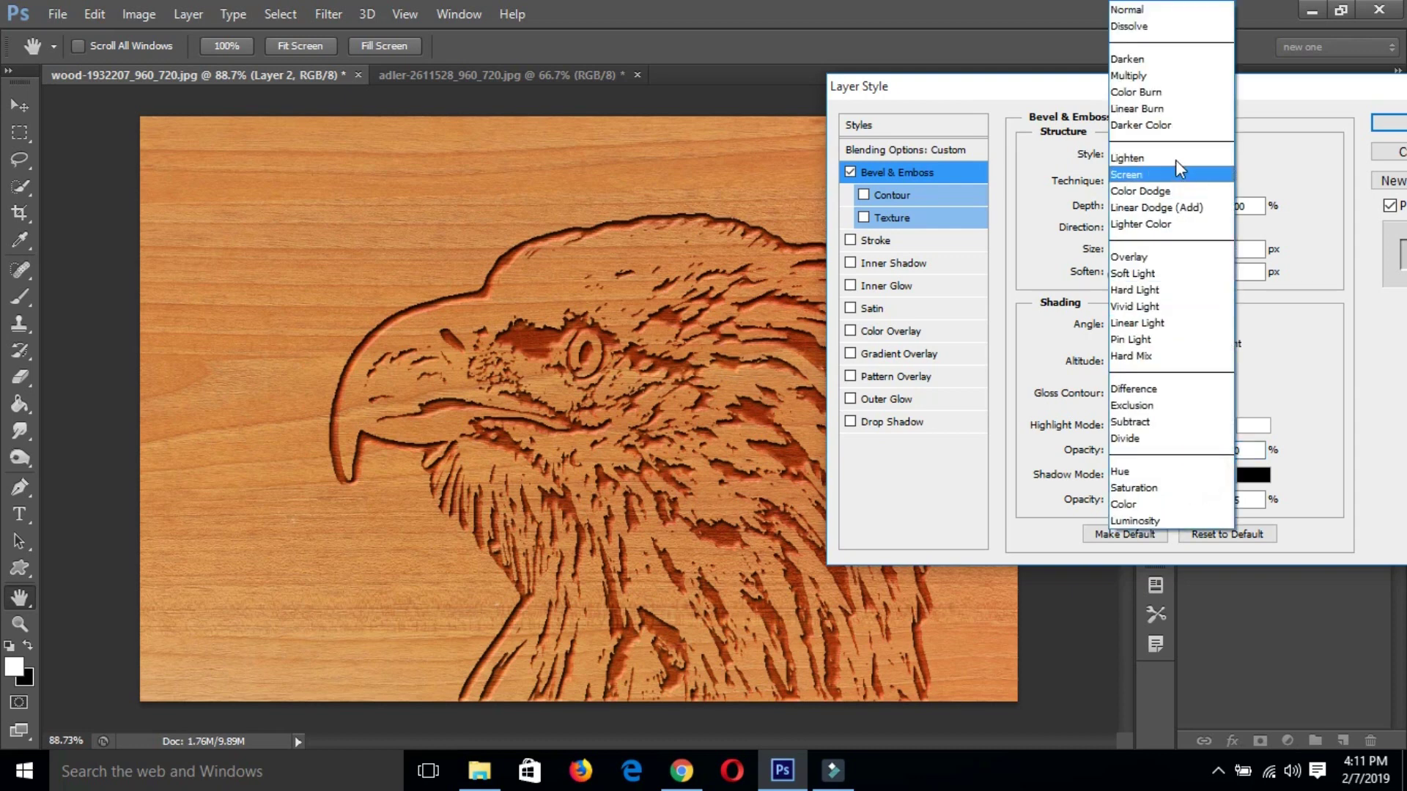
{"action": "left_click", "coordinate": [1162, 109]}
{"action": "double_click", "coordinate": [1249, 501]}
{"action": "type", "text": "50"}
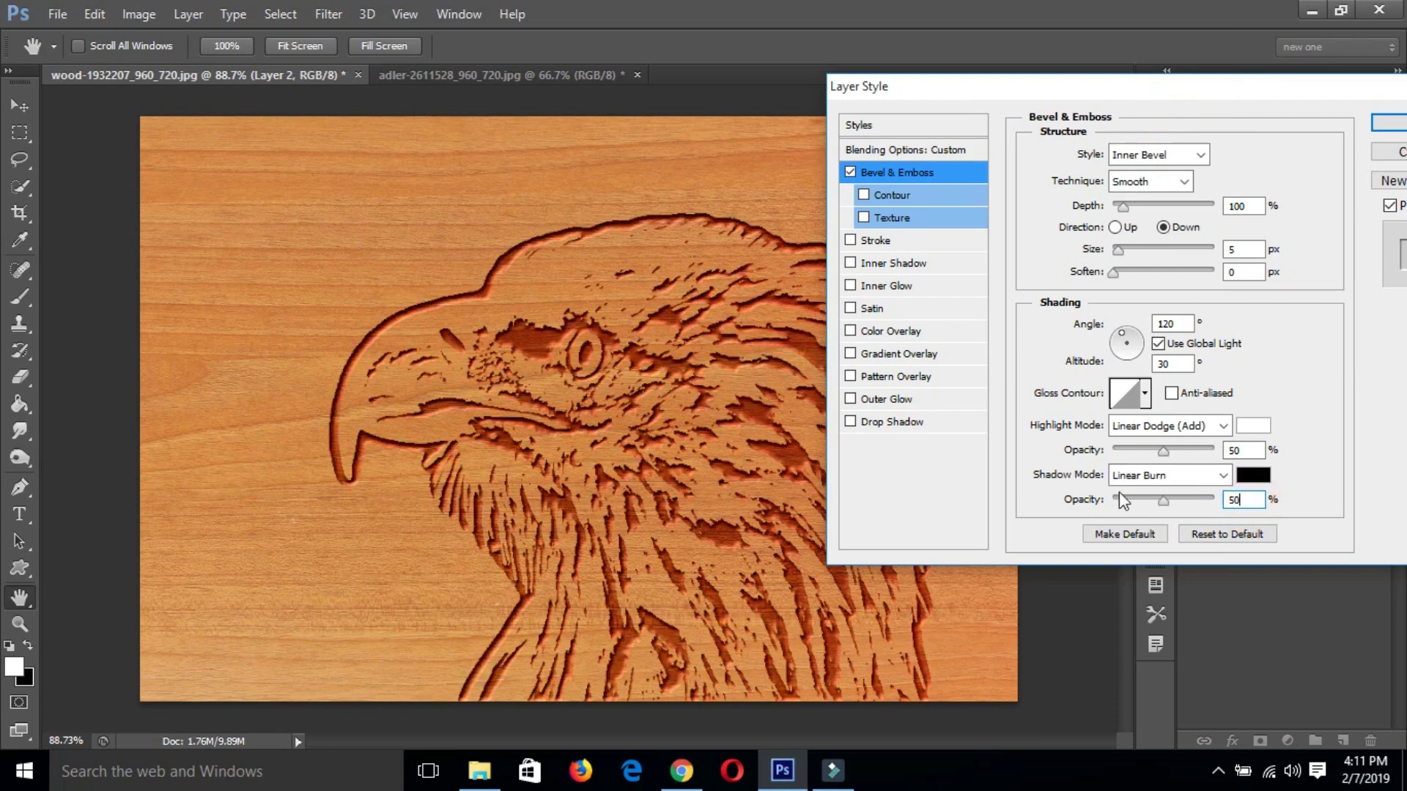
{"action": "left_click_drag", "start_coordinate": [1243, 95], "coordinate": [1167, 120]}
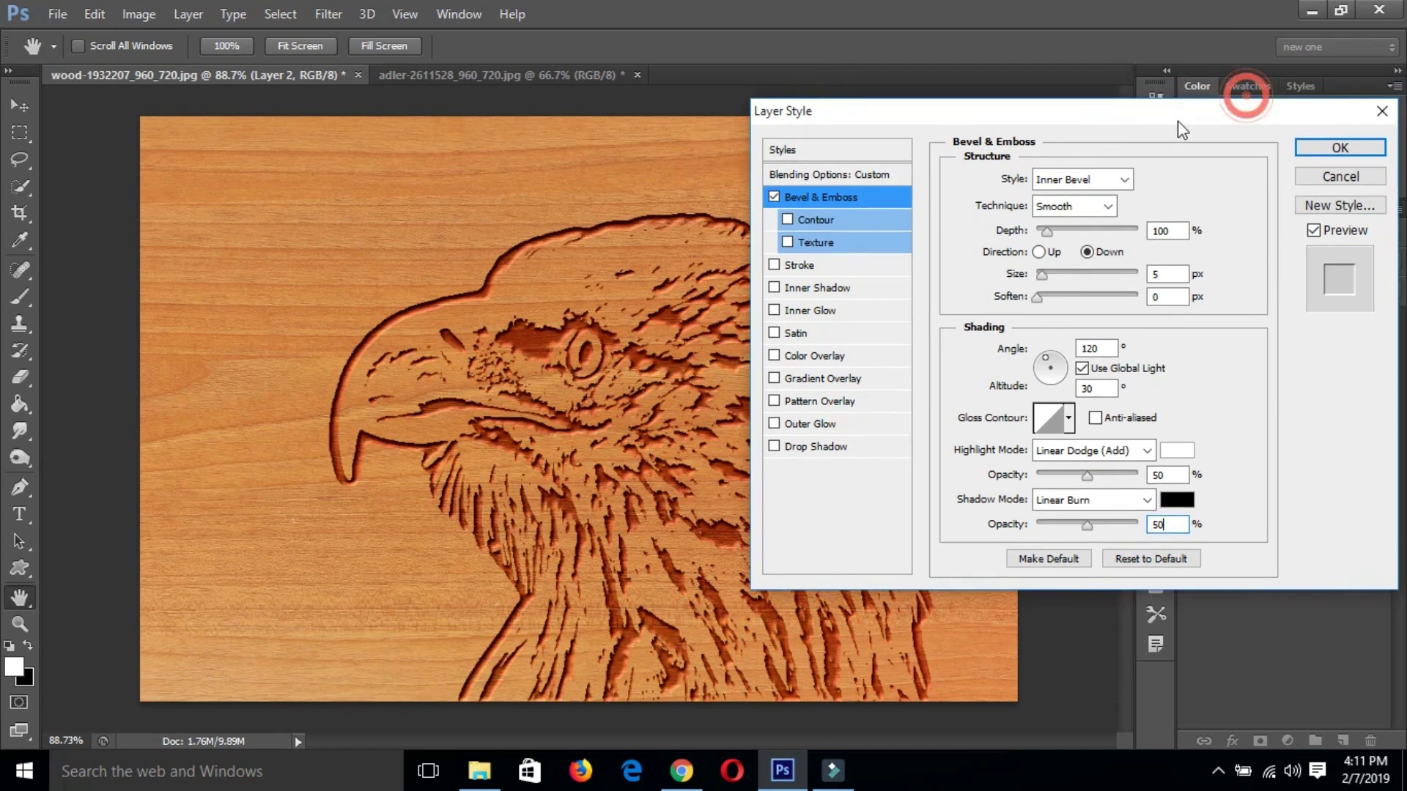
{"action": "left_click", "coordinate": [1340, 148]}
{"action": "key", "text": "b"}
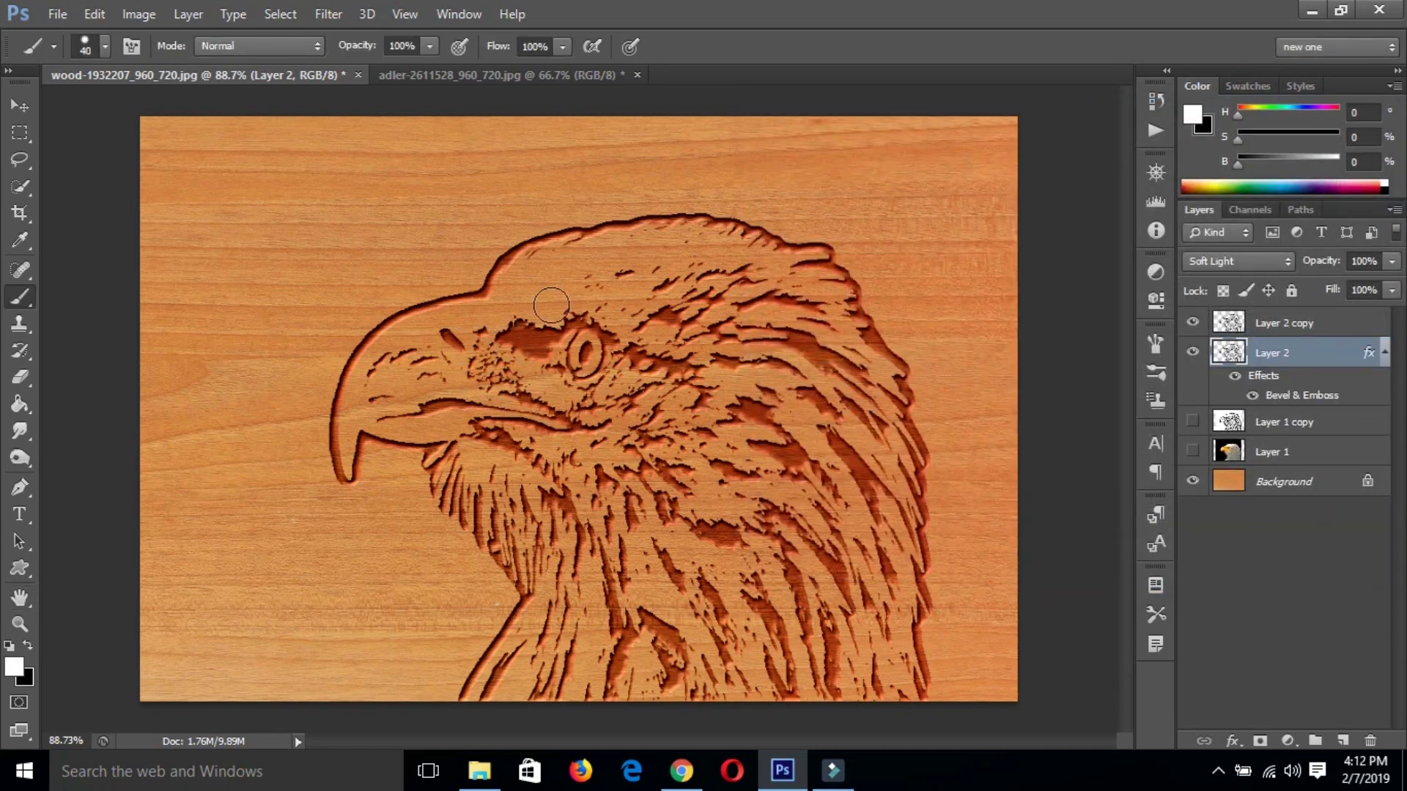
Erase the stray dark marks along the eagle's beak toward the eye with a 30 px eraser
{"action": "left_click", "coordinate": [30, 384]}
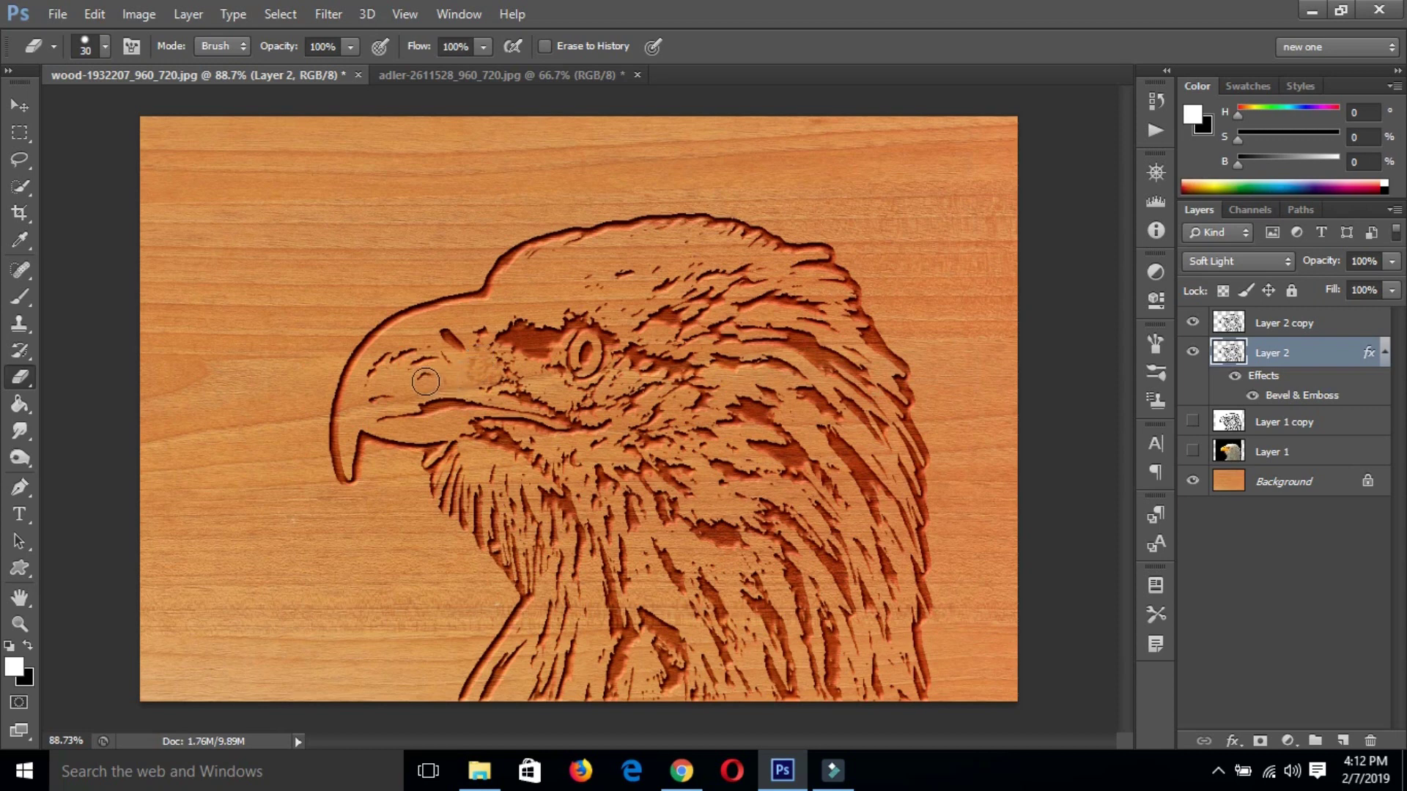
{"action": "left_click_drag", "start_coordinate": [390, 392], "coordinate": [410, 385]}
{"action": "mouse_move", "coordinate": [378, 383]}
{"action": "left_mouse_down"}
{"action": "mouse_move", "coordinate": [478, 376]}
{"action": "mouse_move", "coordinate": [492, 393]}
{"action": "left_mouse_up"}
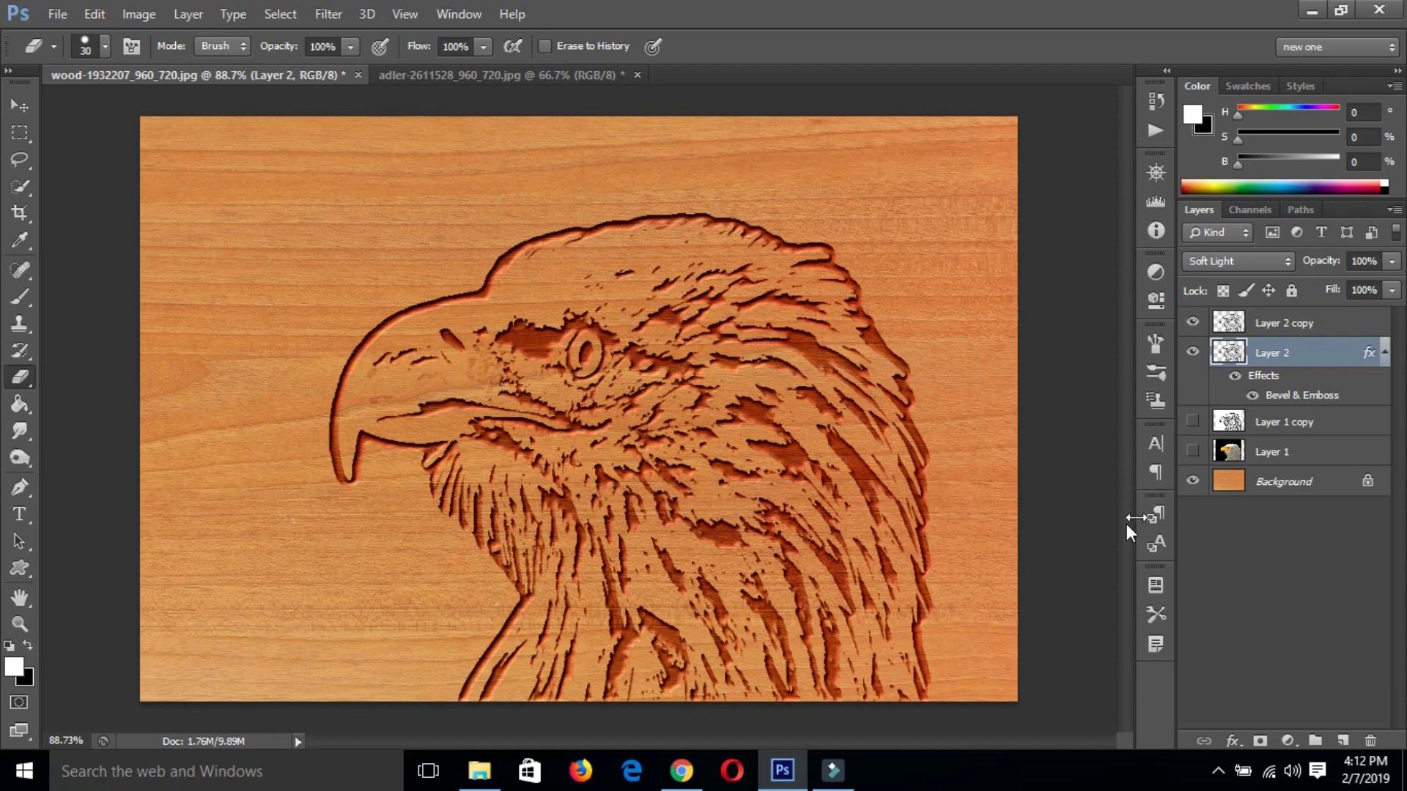